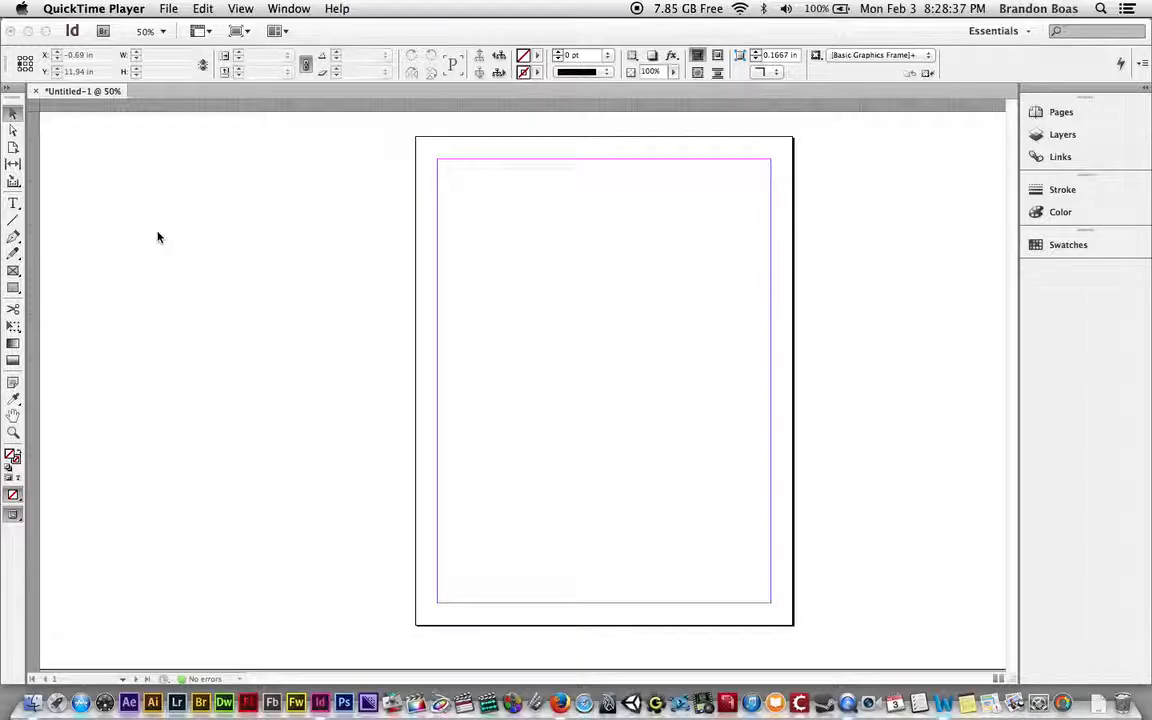
- Draw a rectangular text frame with the Type tool just inside the upper-left corner of the page margins
left_click(14, 204)
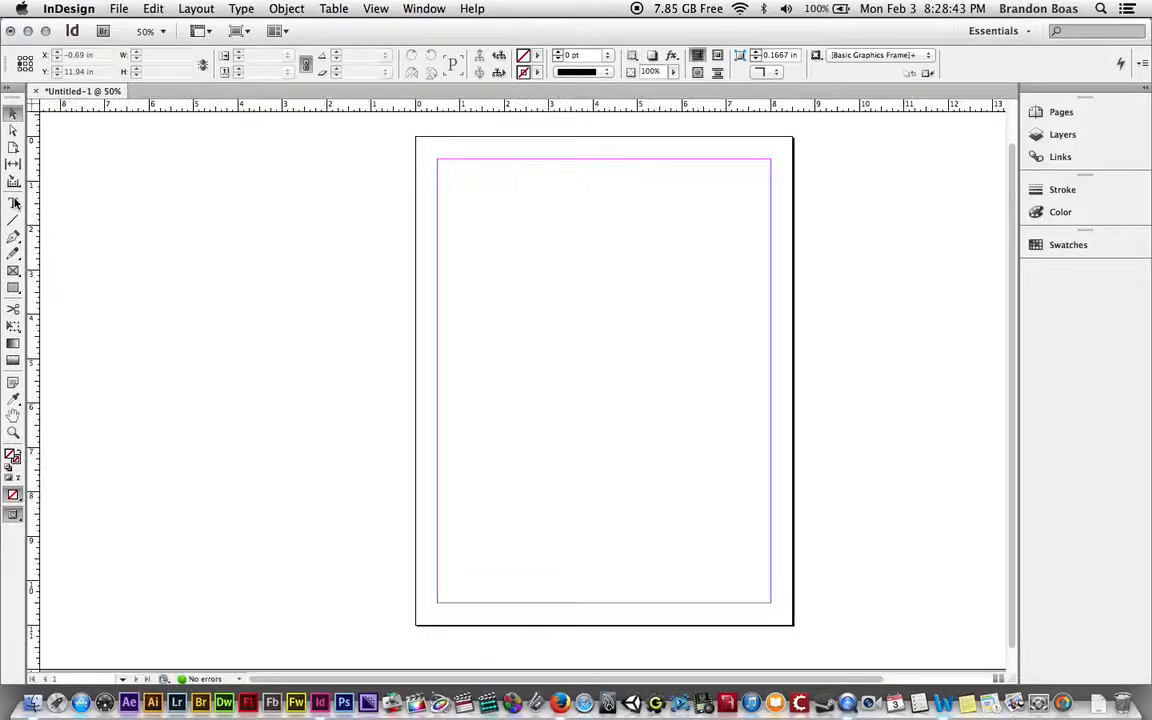
left_click(14, 204)
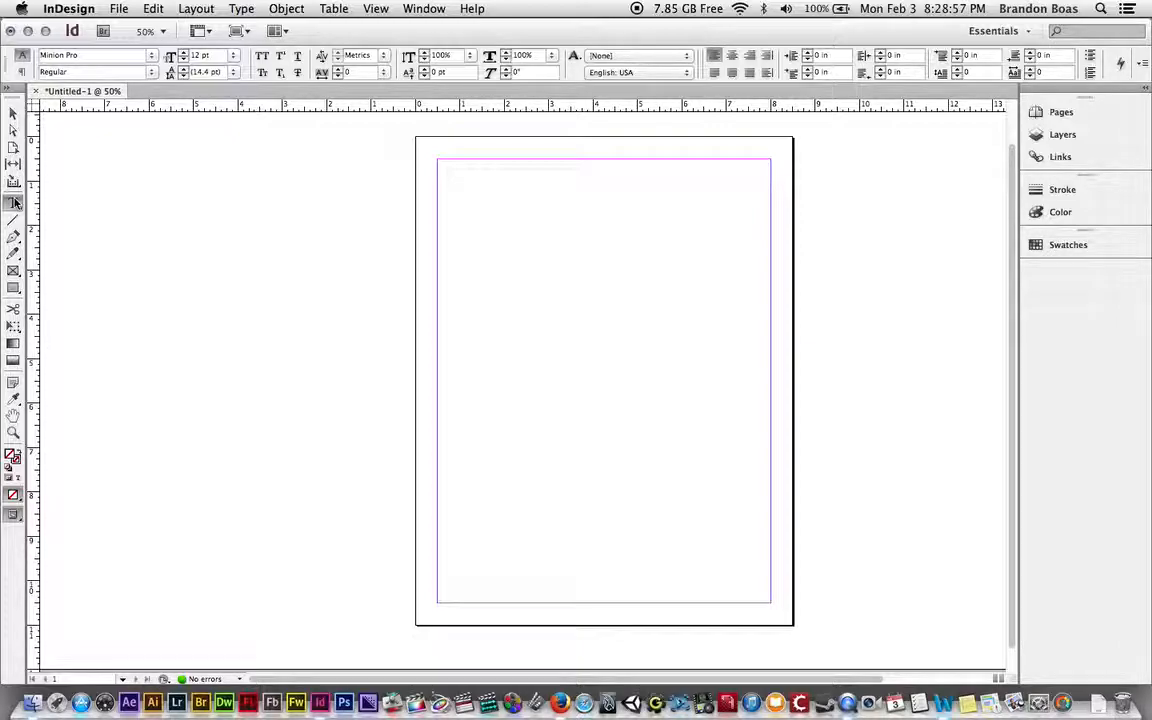
left_click(22, 72)
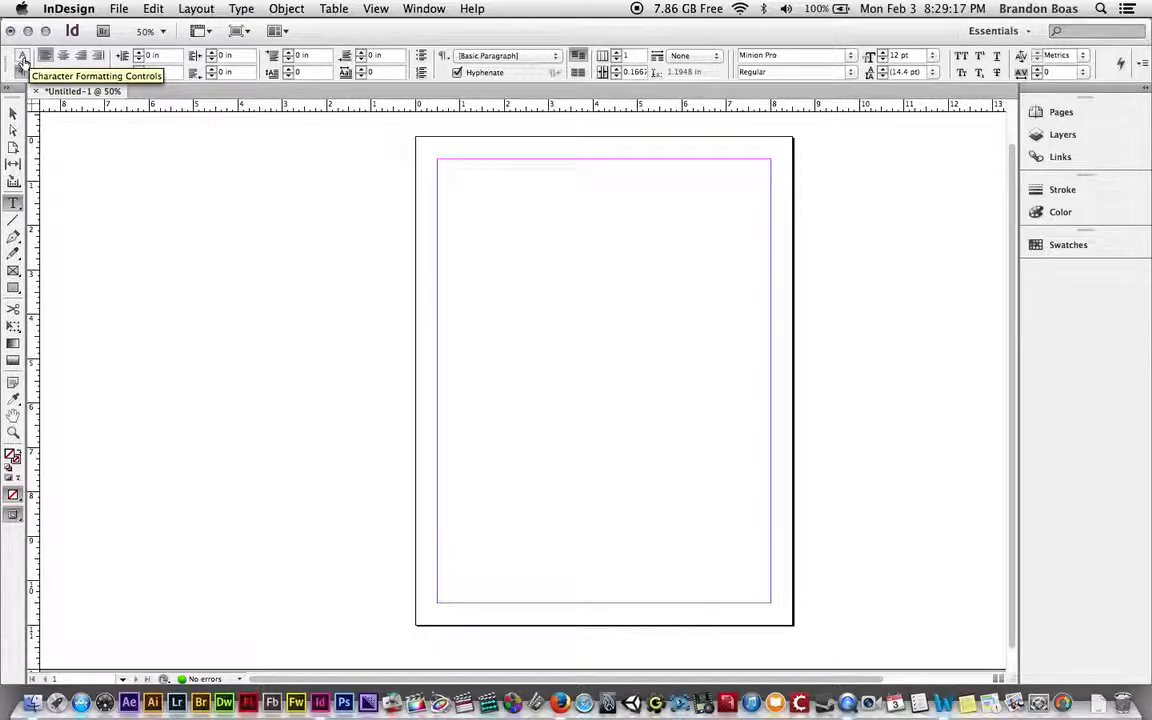
left_click(22, 56)
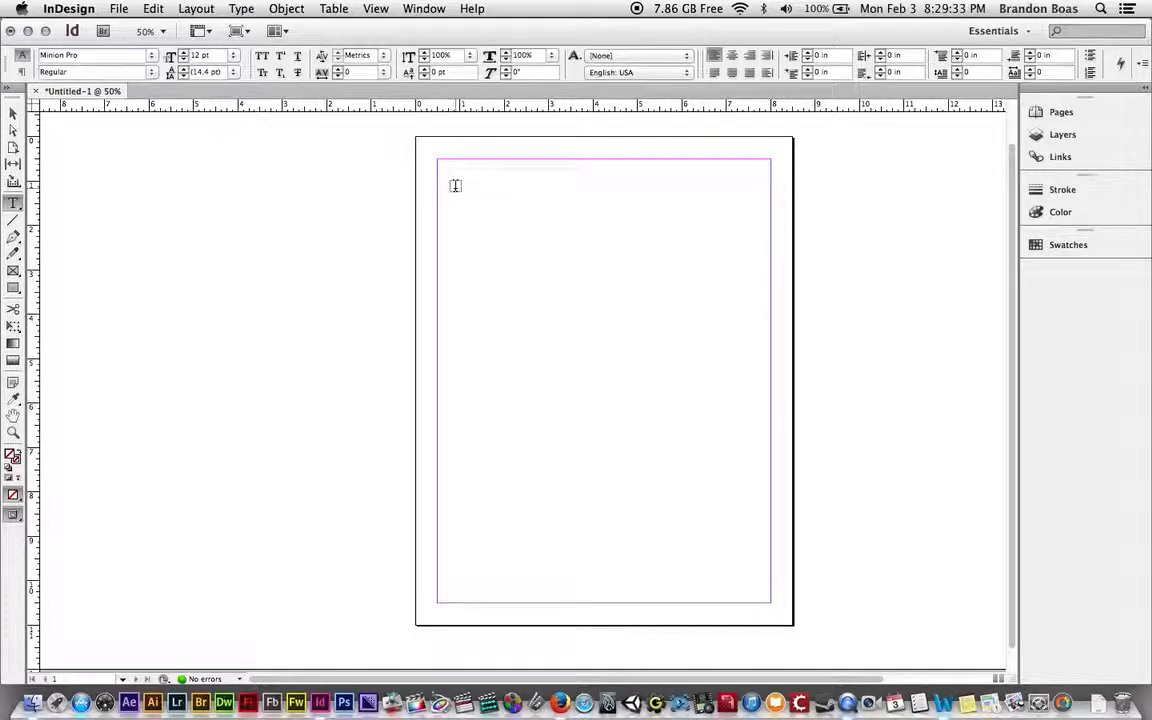
left_click_drag(455, 189, 656, 246)
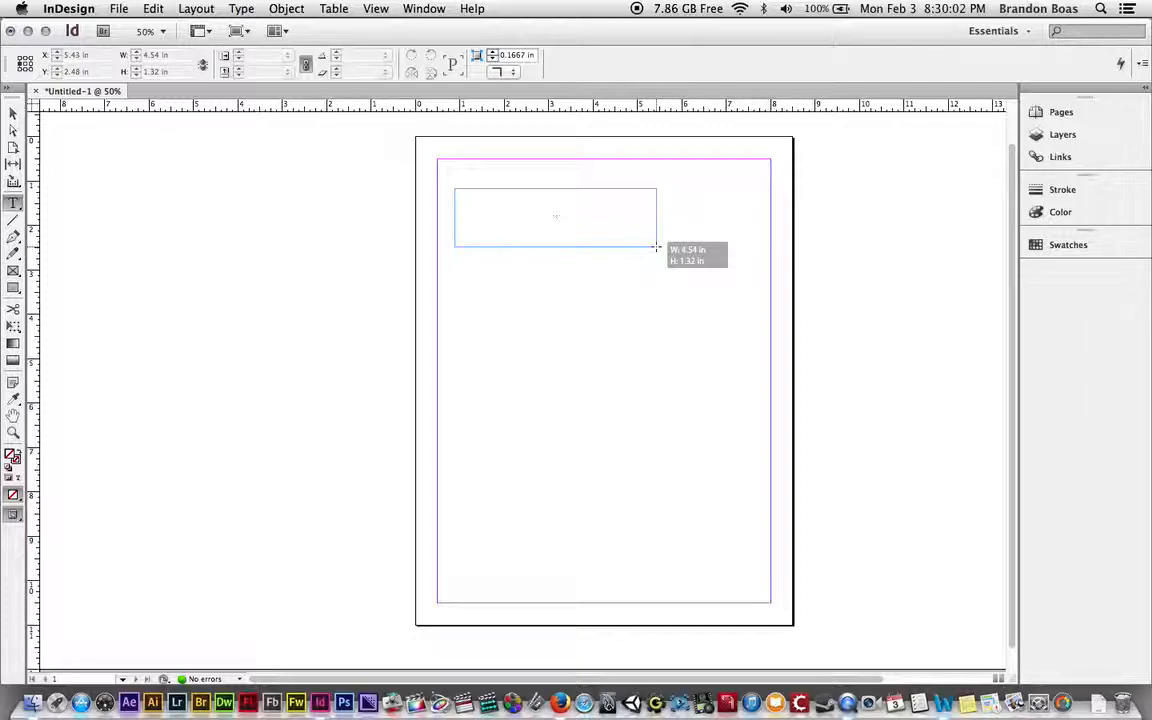
left_click_drag(656, 246, 598, 294)
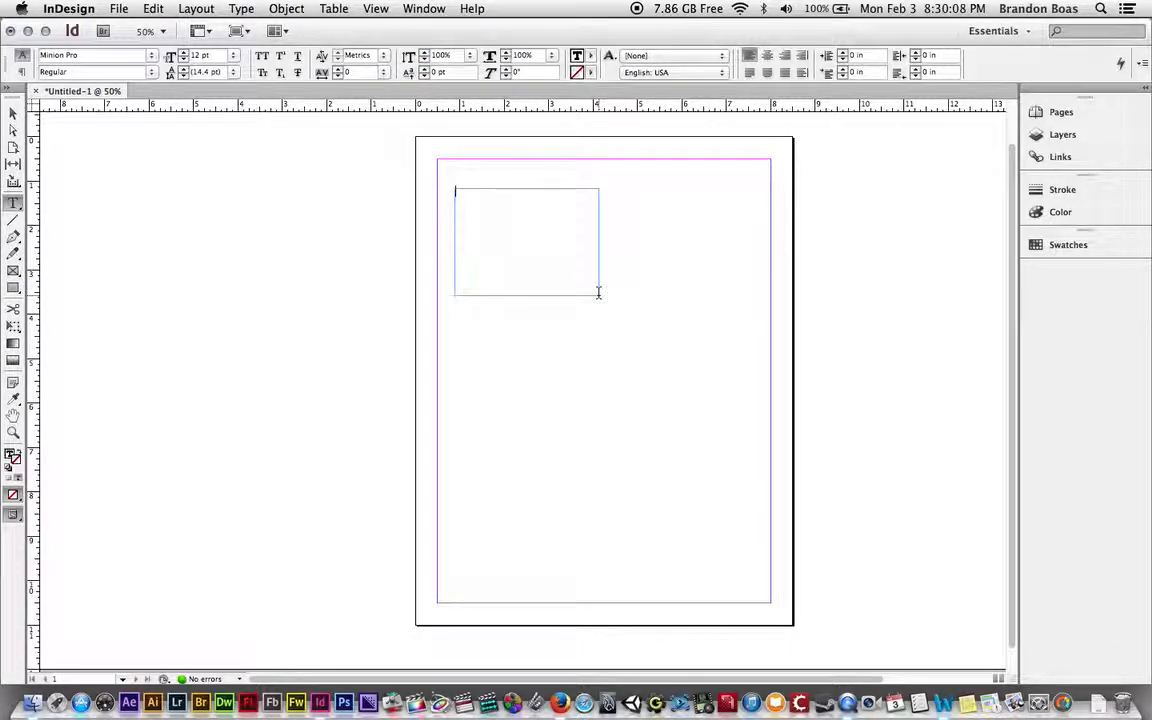
- Enter the sentence "This is the end of the world." in the new text frame
type("T")
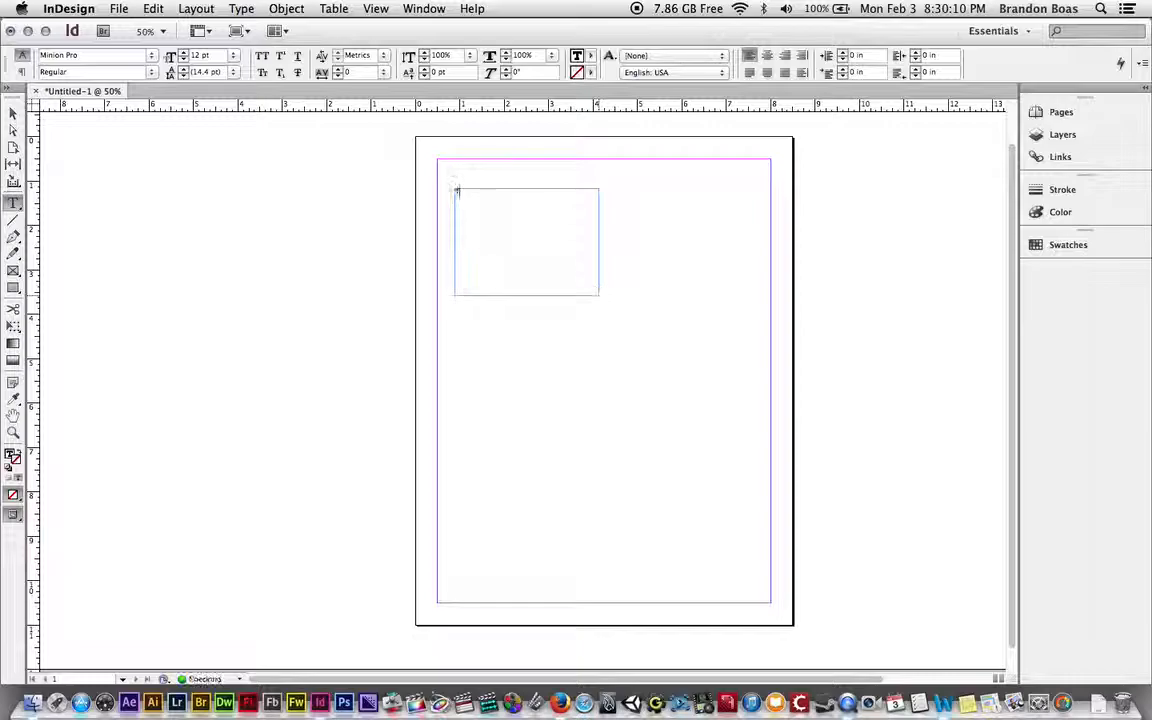
type("his is the end")
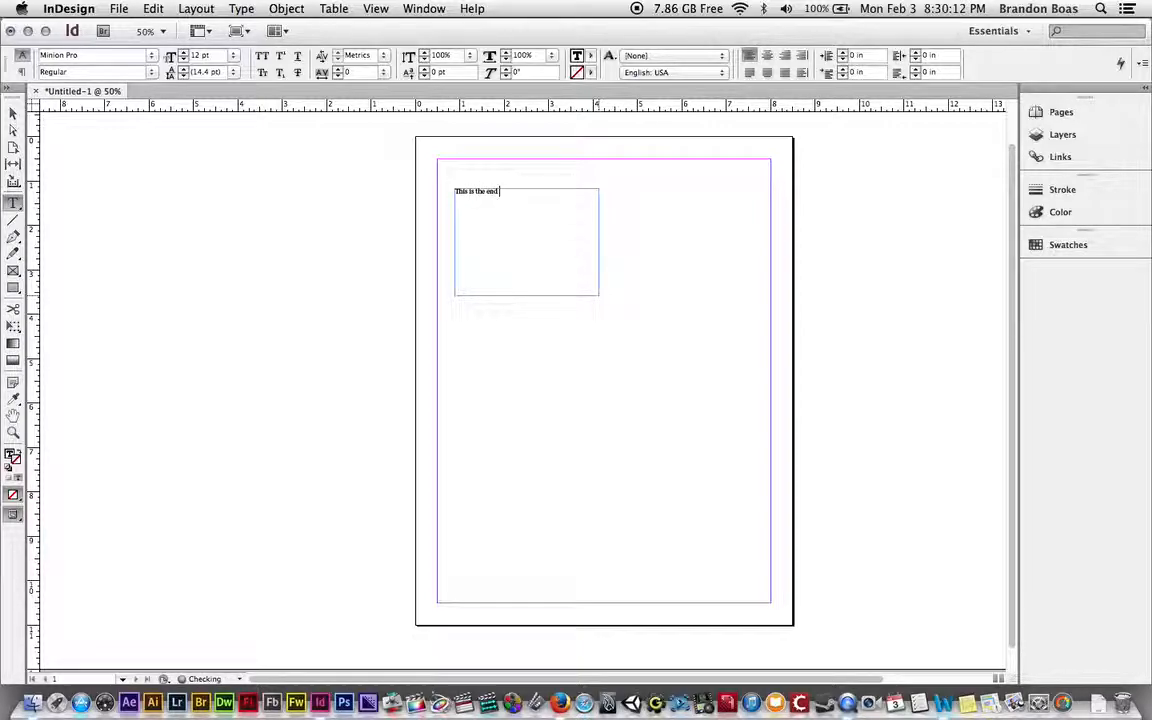
type(" of the world.")
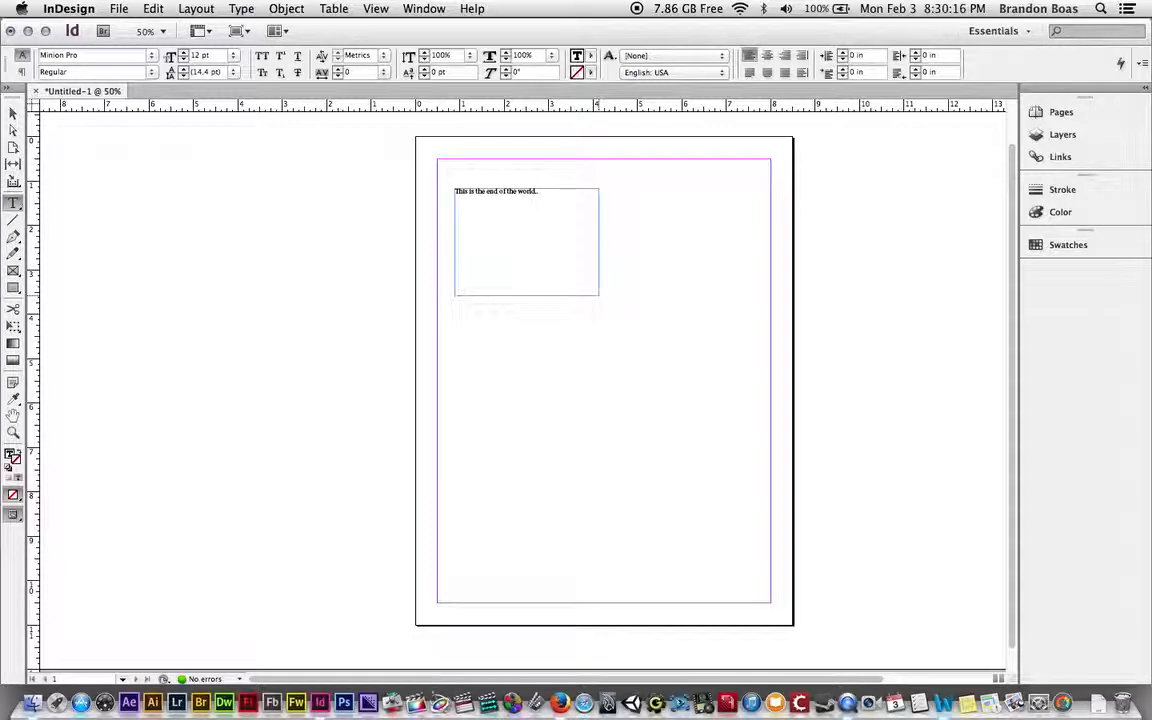
- Set the font size of the whole sentence in the text frame to 36 pt
left_click_drag(548, 193, 423, 186)
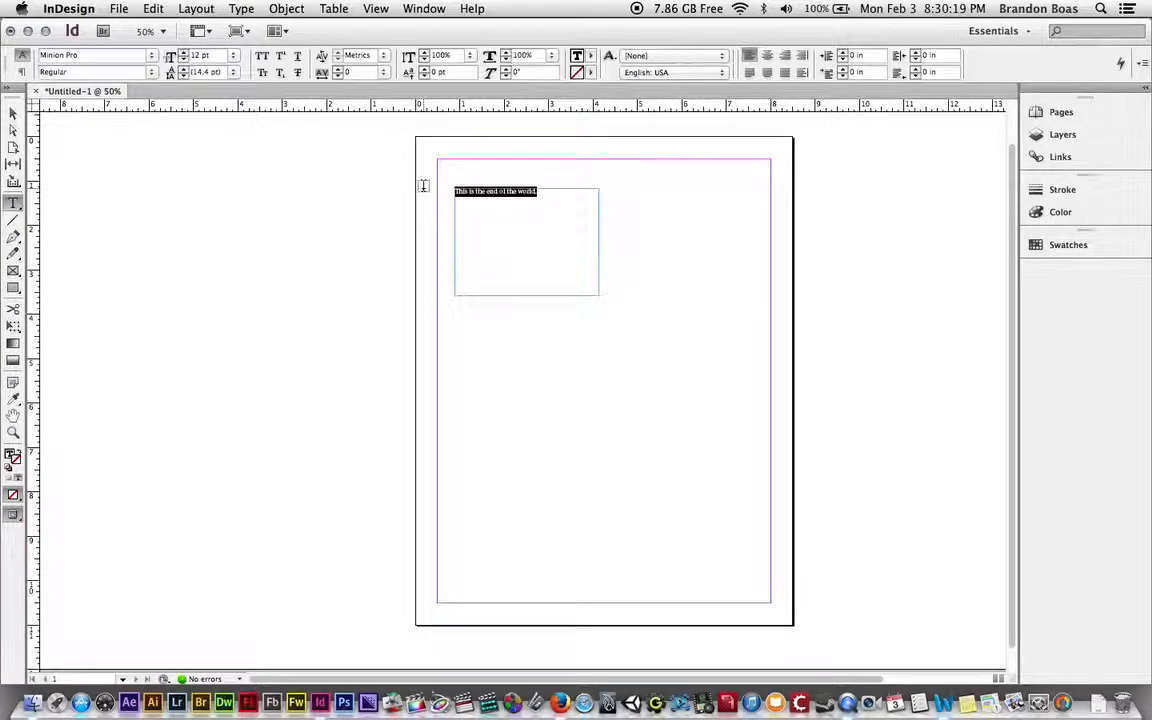
left_click(233, 58)
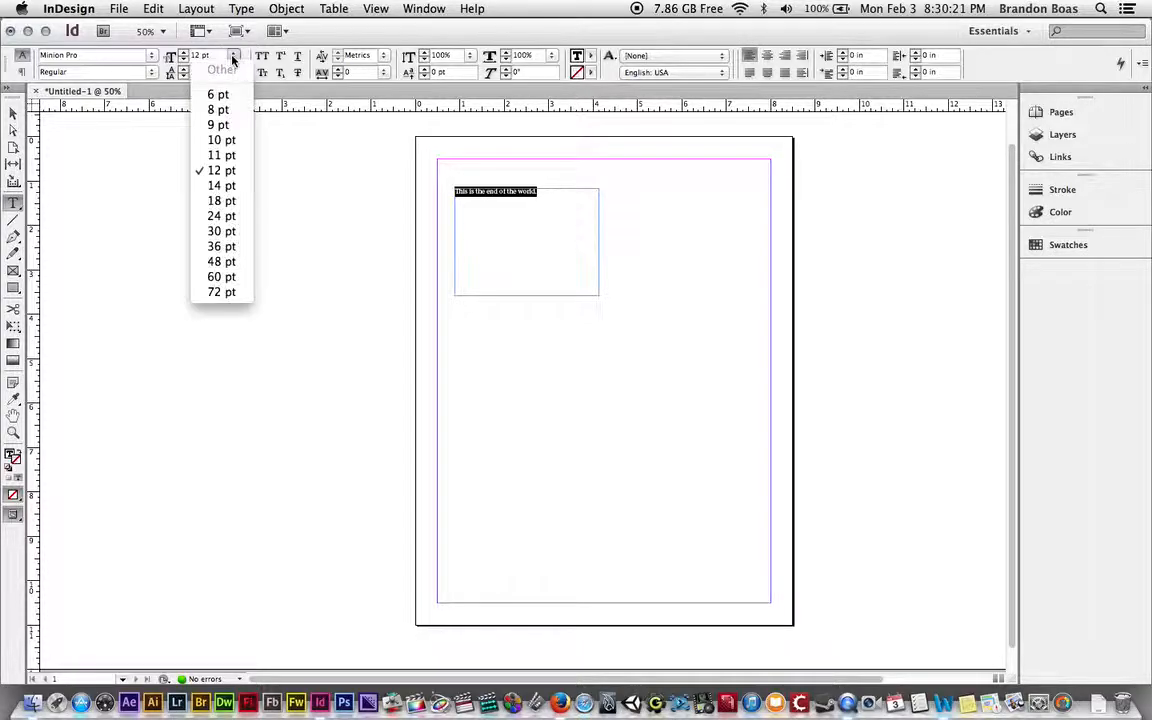
left_click(221, 246)
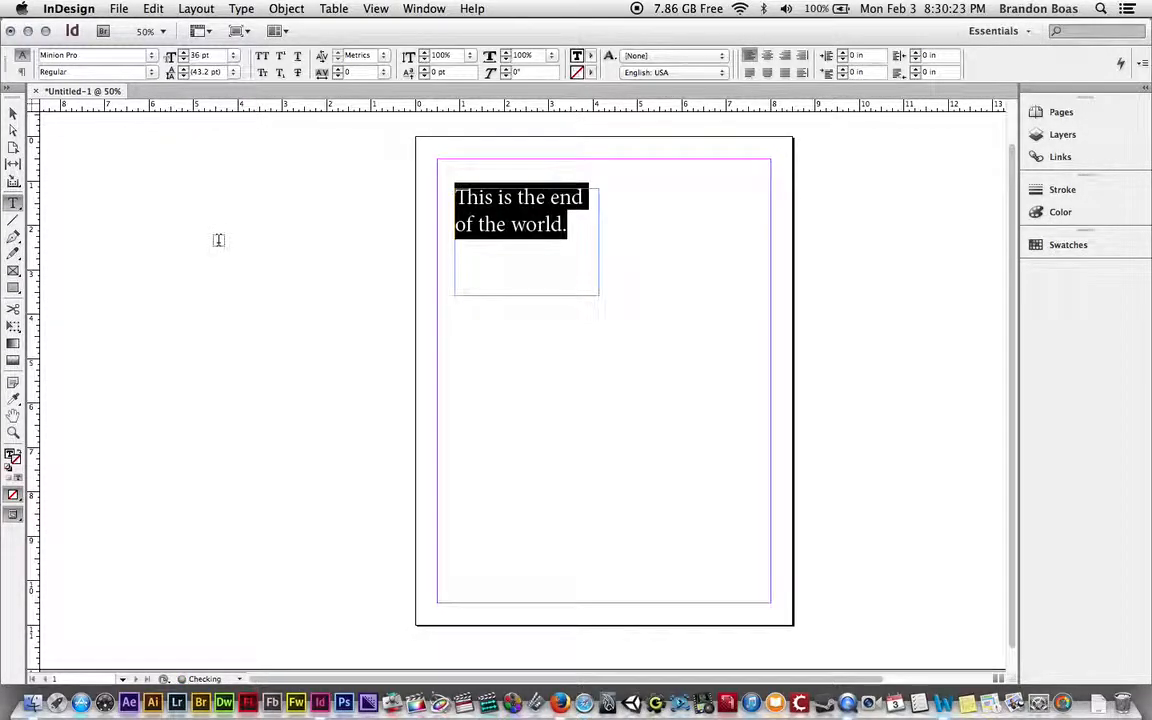
- Change the selected sentence's font to Helvetica in the Bold Oblique style
left_click(150, 63)
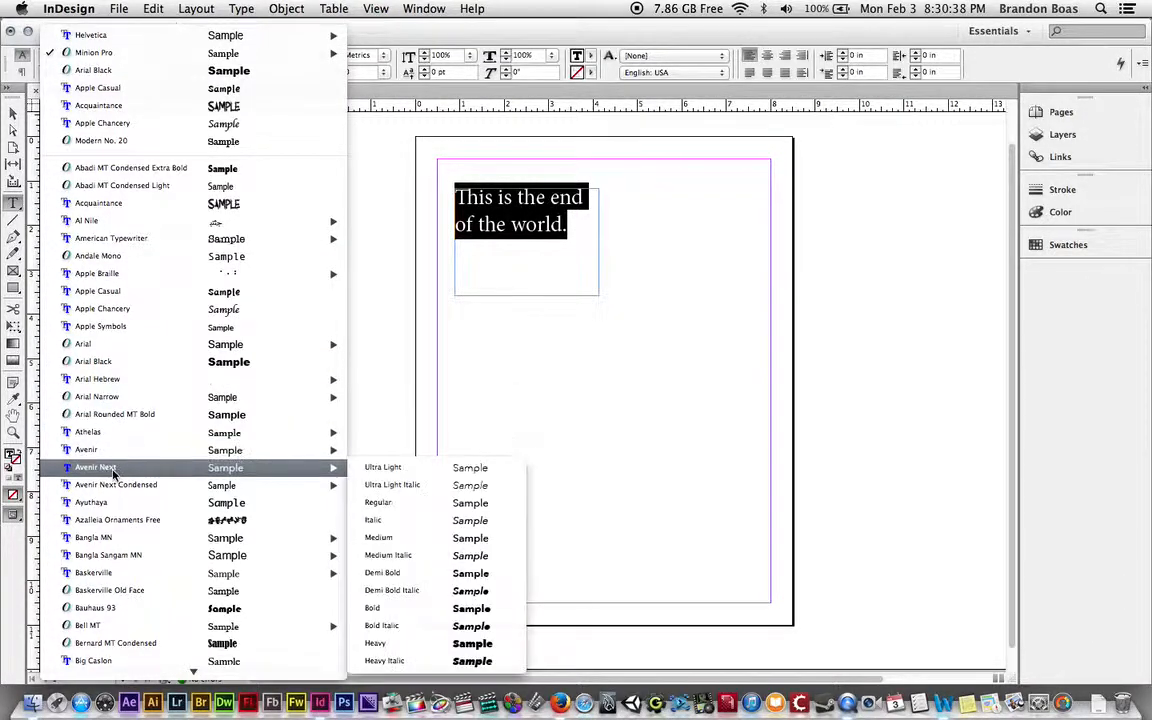
mouse_move(115, 708)
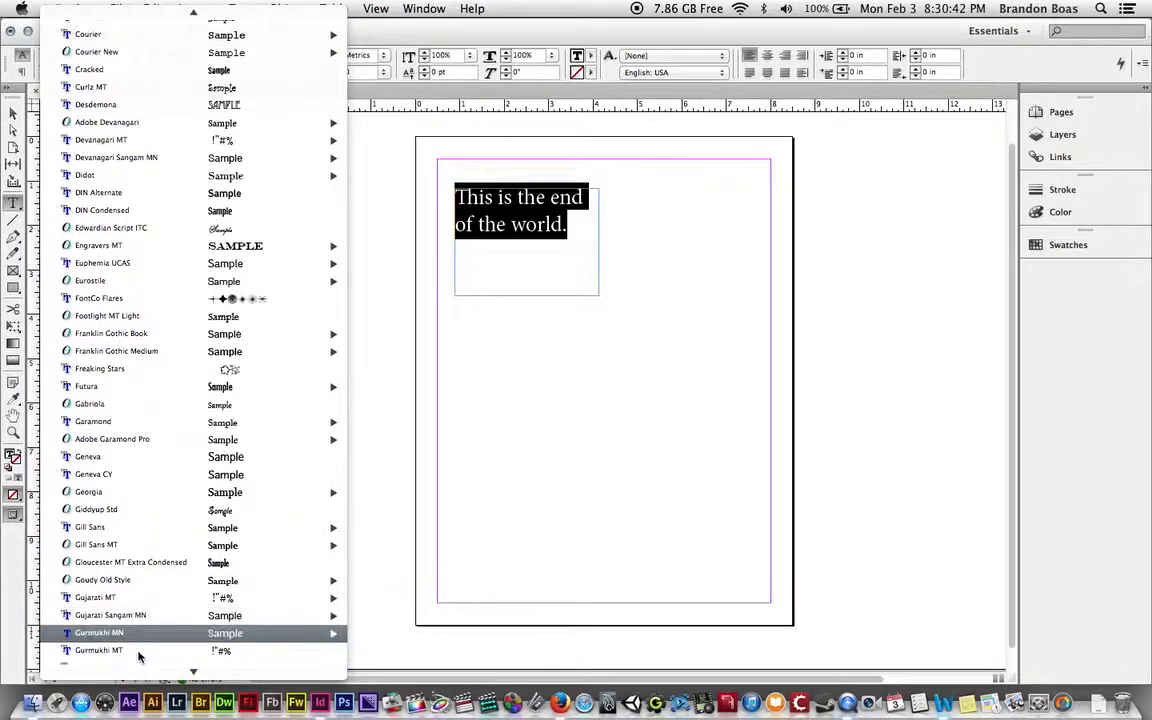
mouse_move(143, 603)
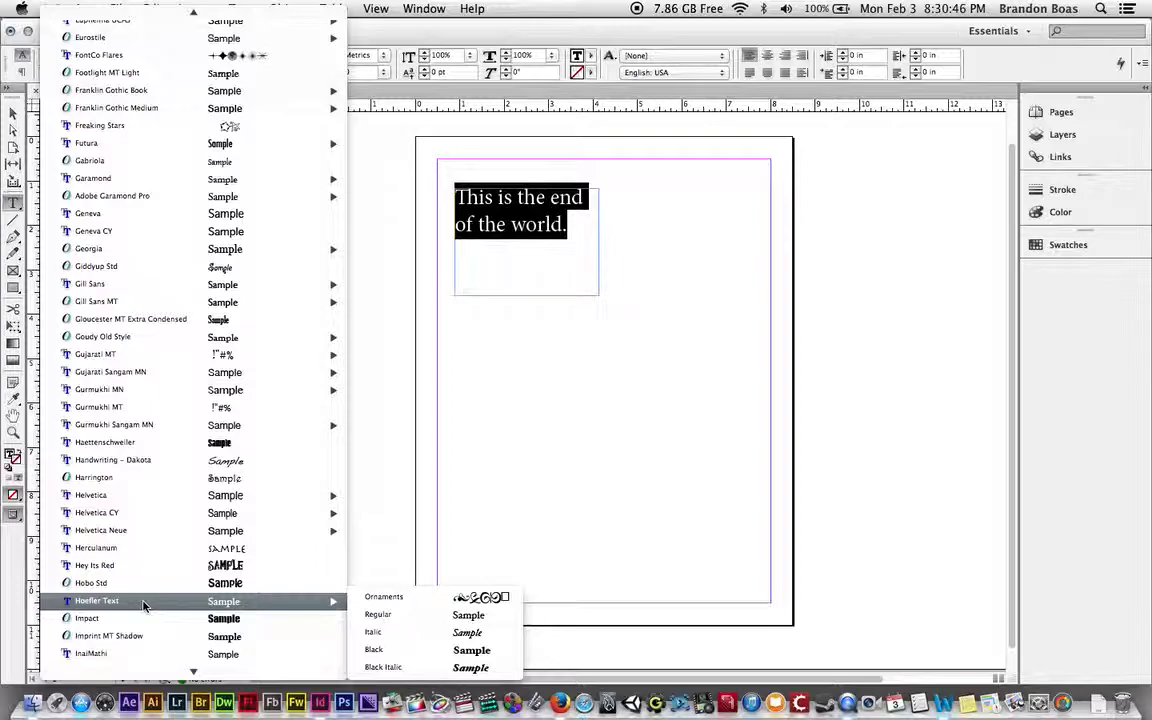
mouse_move(143, 500)
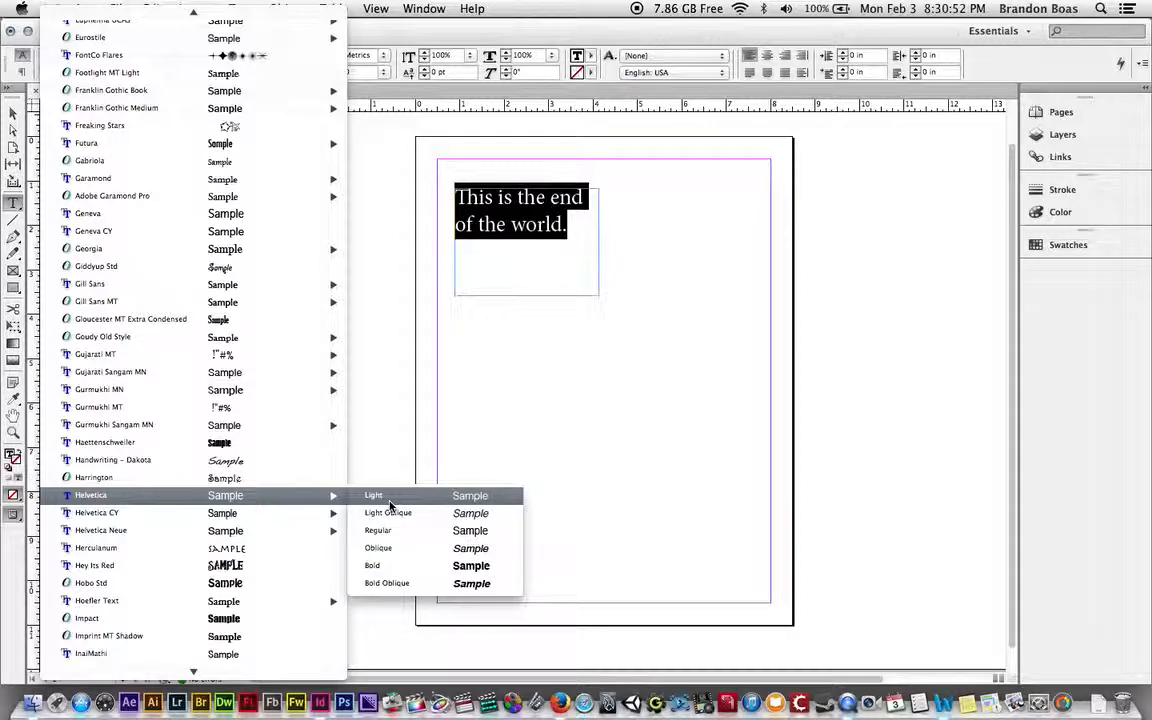
left_click(399, 583)
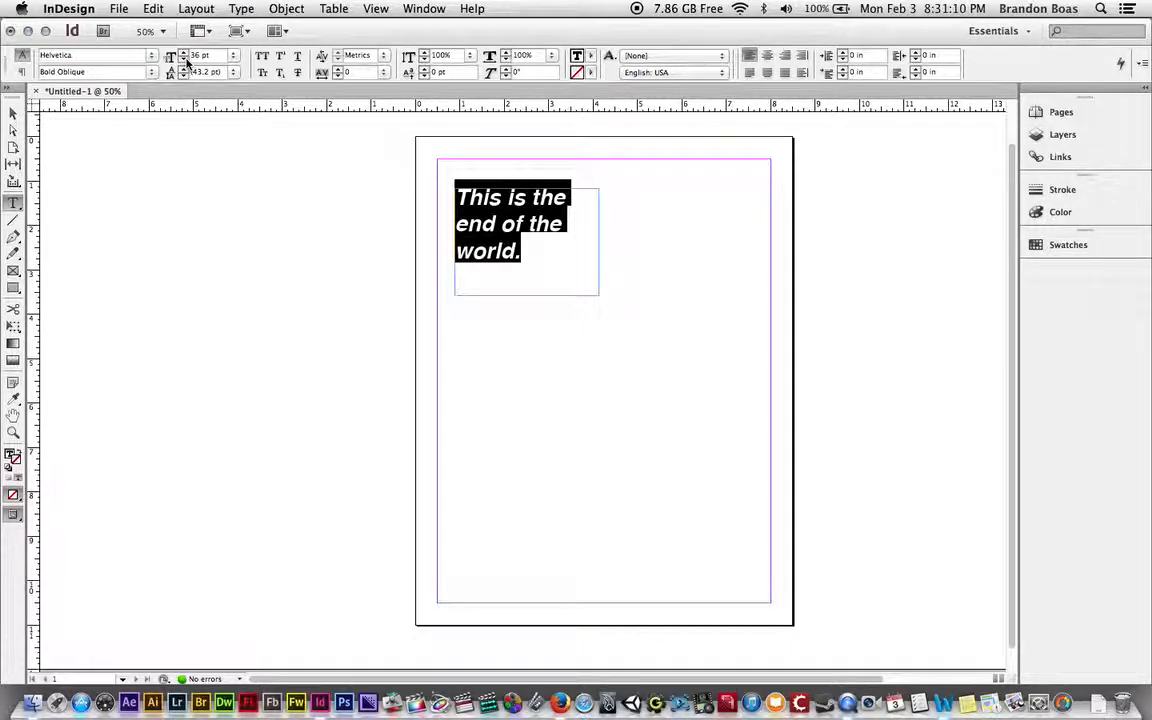
- Try font sizes of 12 pt and 48 pt on the selected sentence, and restore 36 pt
left_click(233, 55)
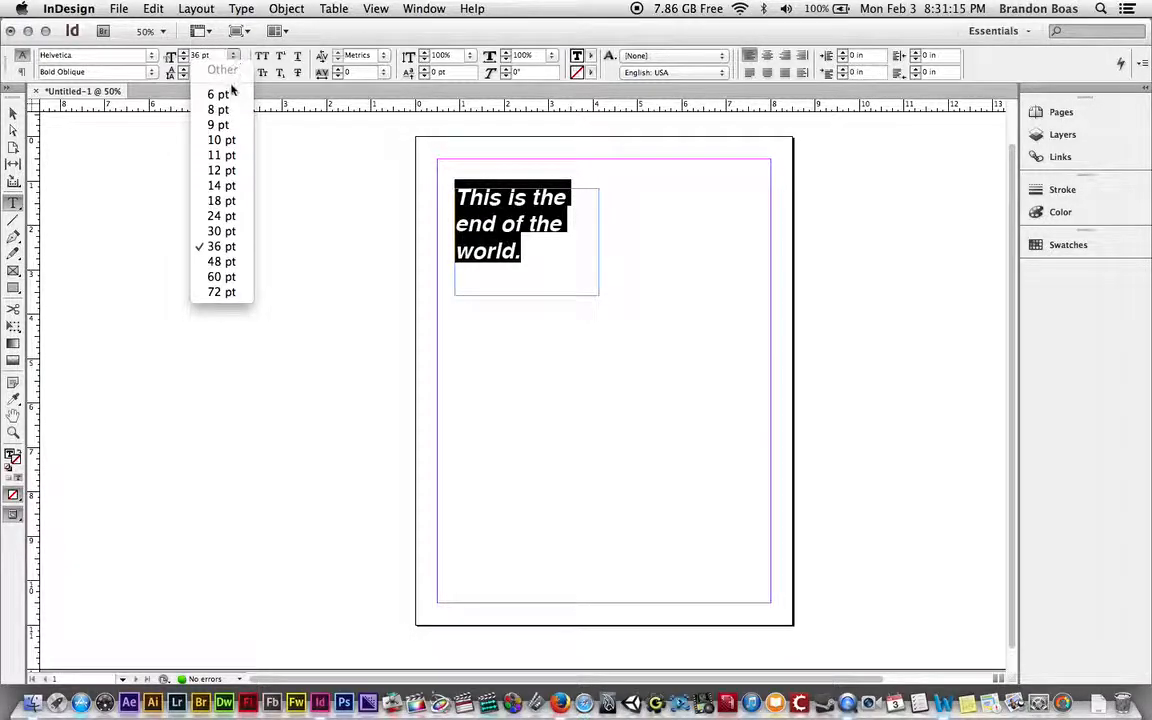
left_click(224, 170)
left_click(233, 55)
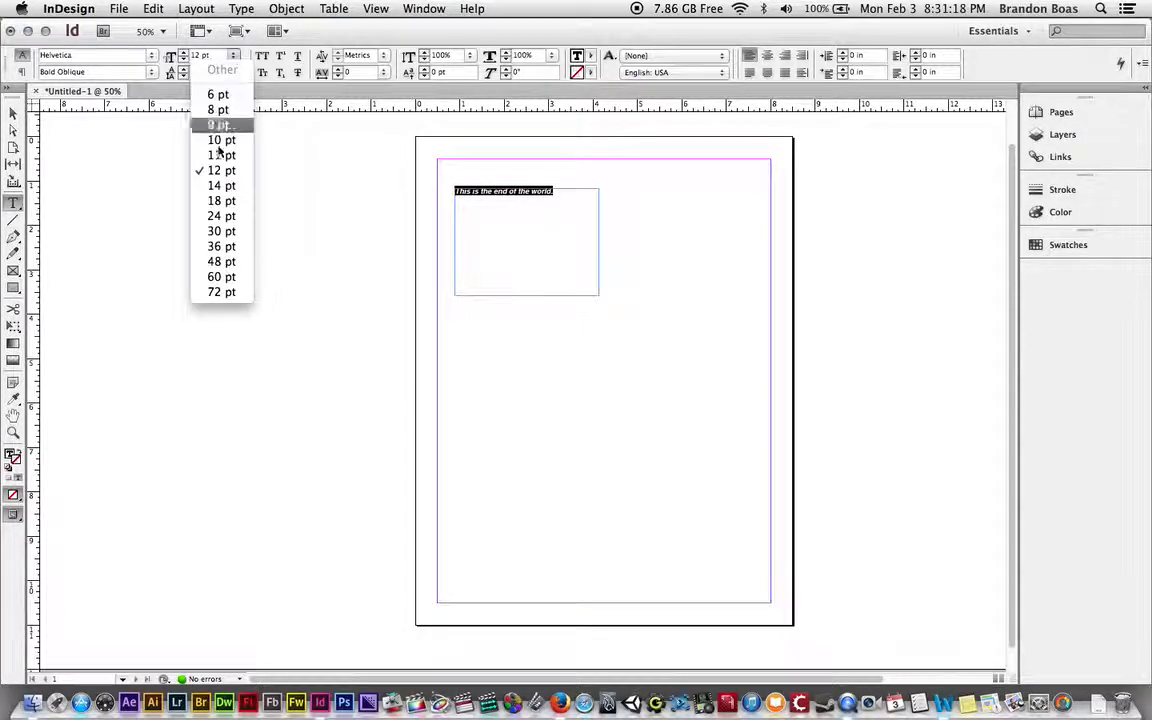
left_click(213, 262)
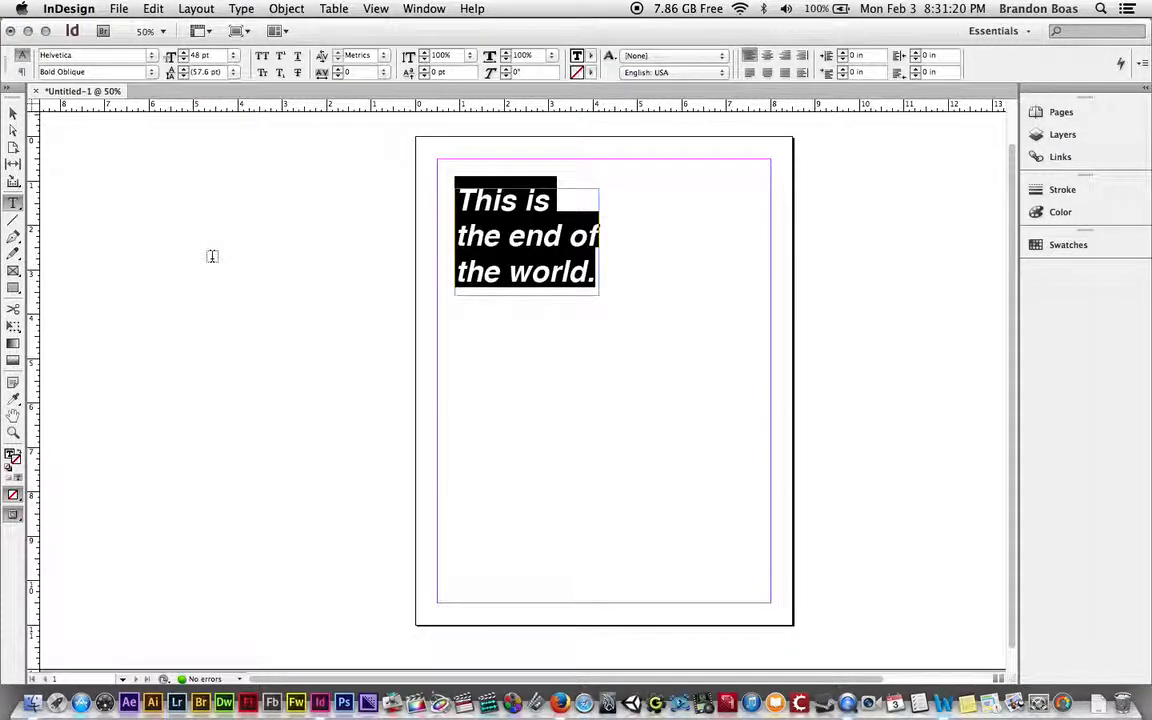
left_click(233, 55)
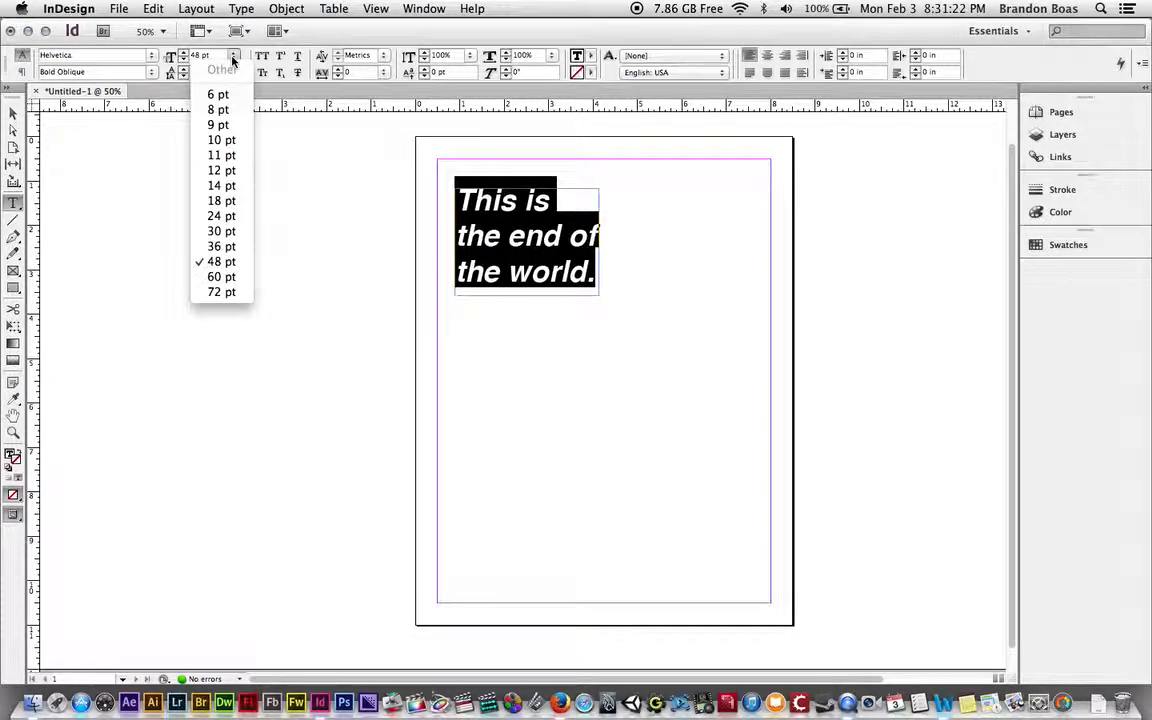
left_click(213, 247)
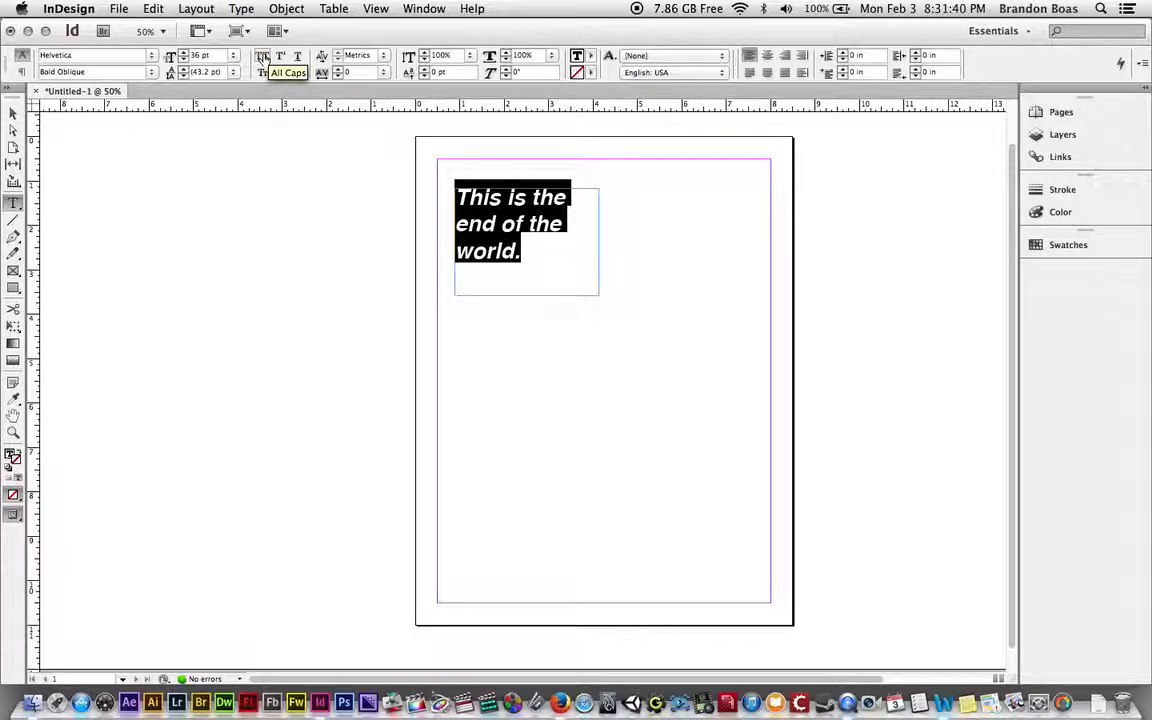
- Try All Caps, Superscript and Underline one at a time on the selected sentence, turning each one off again
left_click(262, 58)
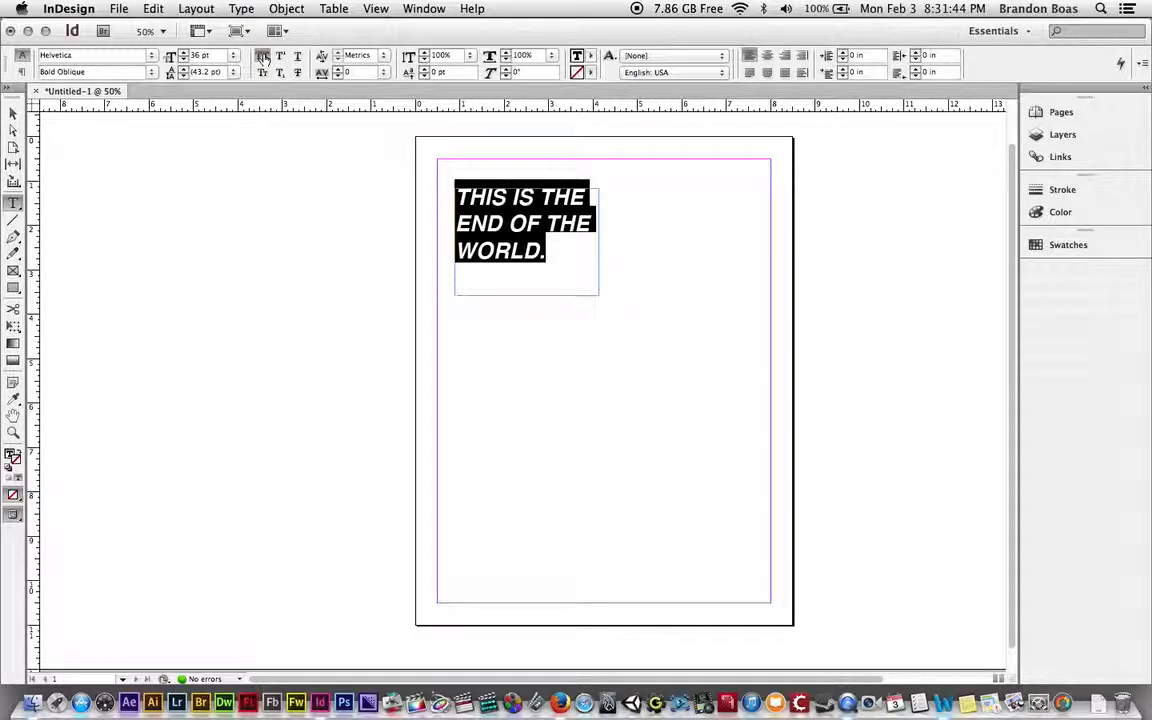
left_click(263, 56)
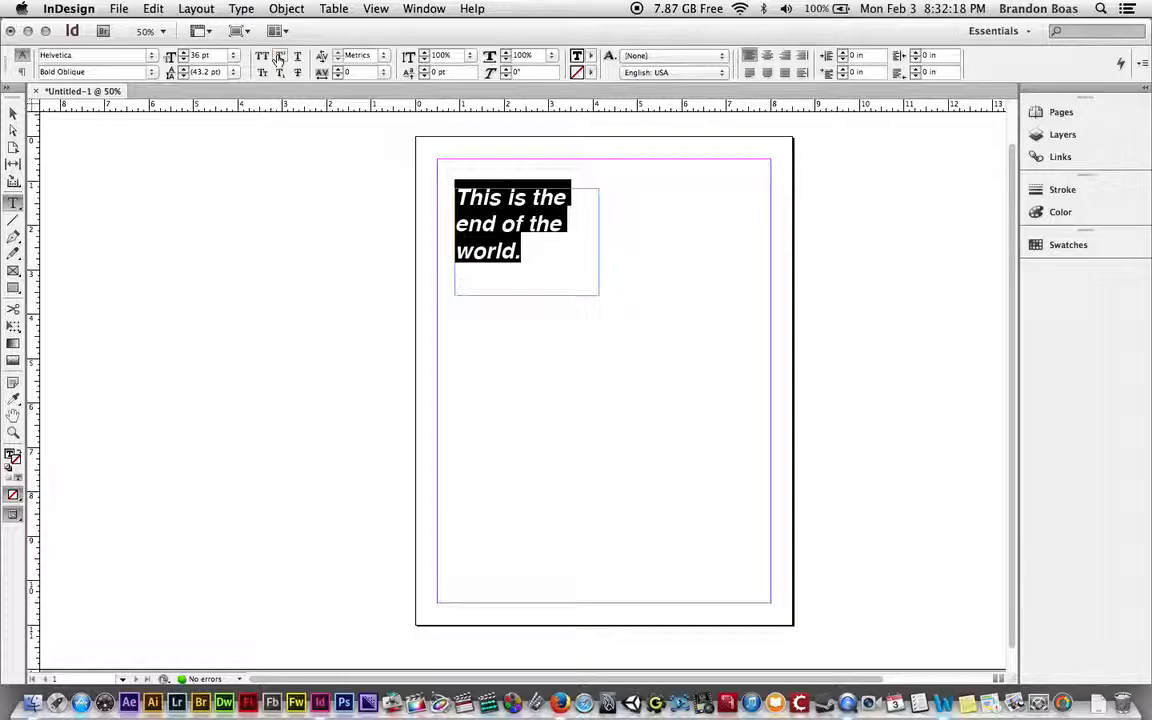
left_click(279, 57)
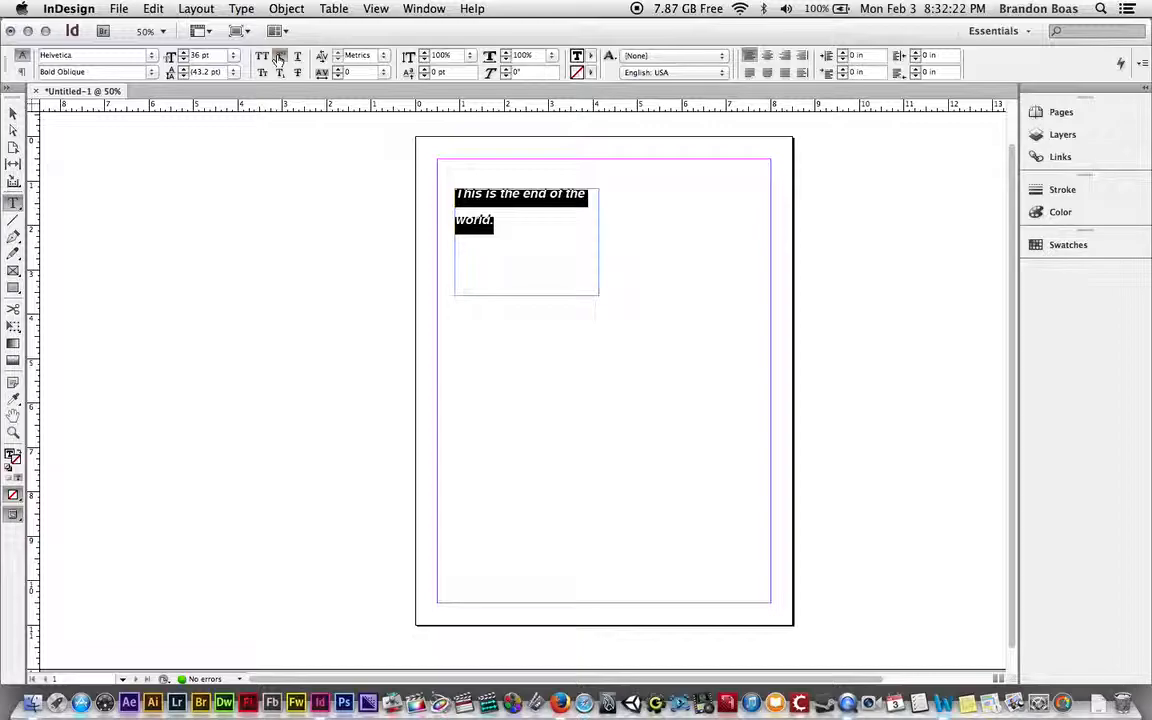
left_click(279, 57)
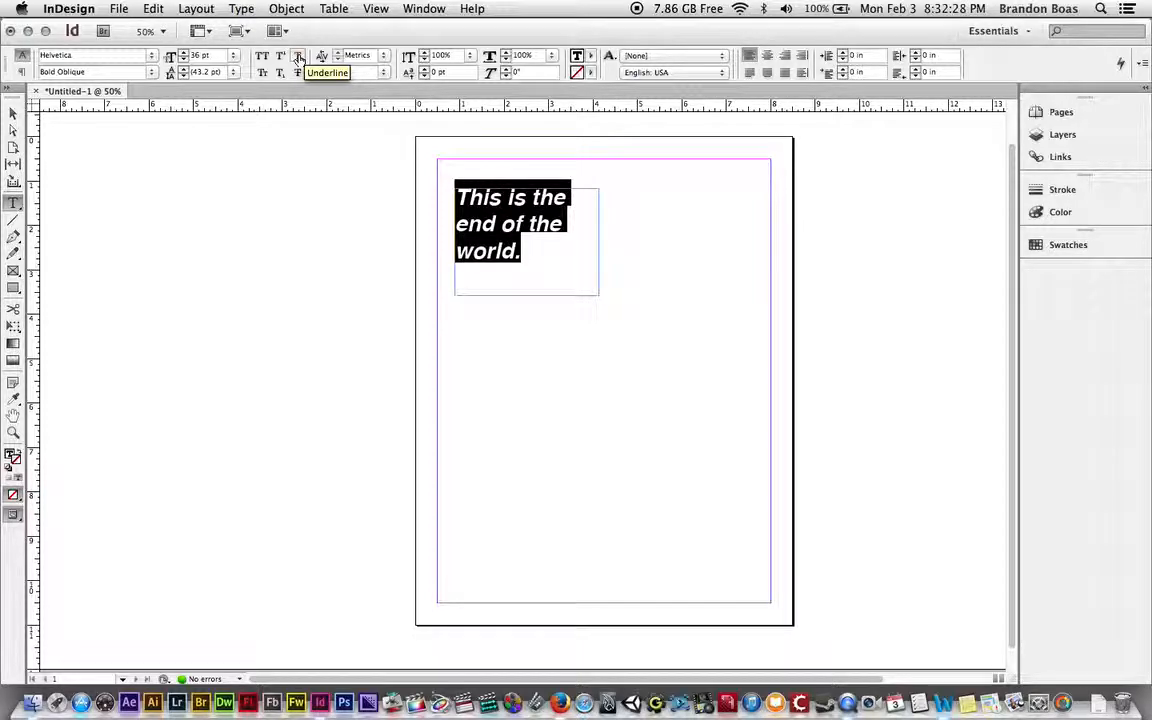
left_click(298, 57)
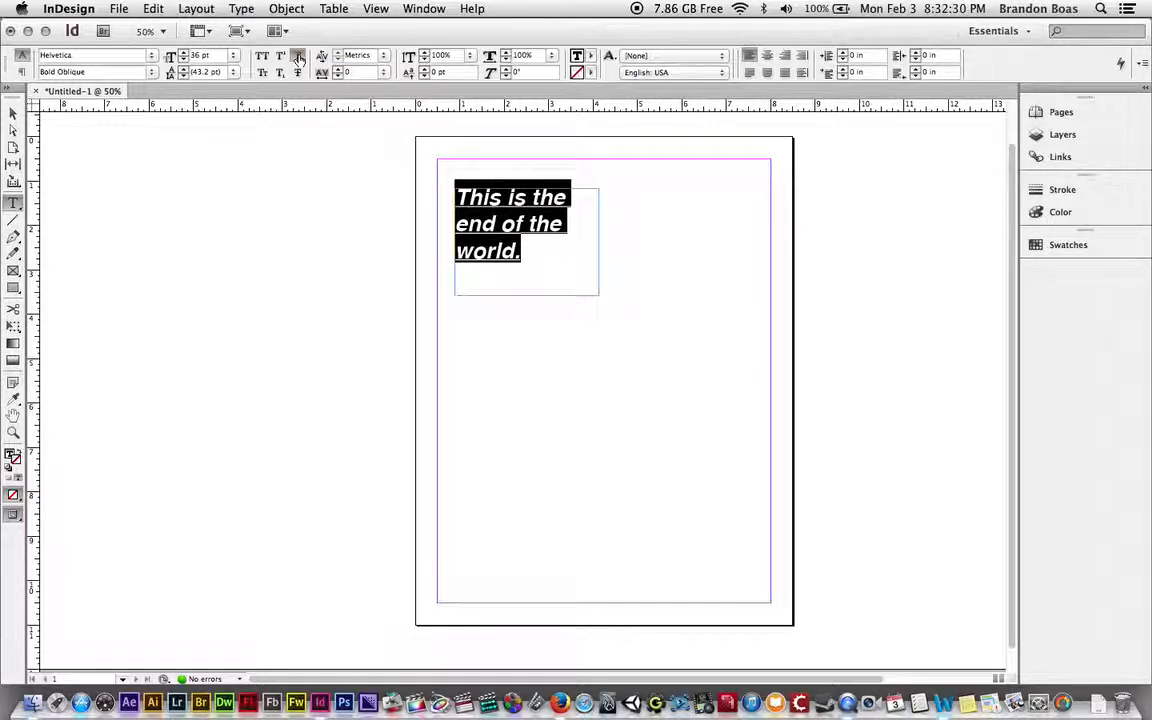
left_click(298, 57)
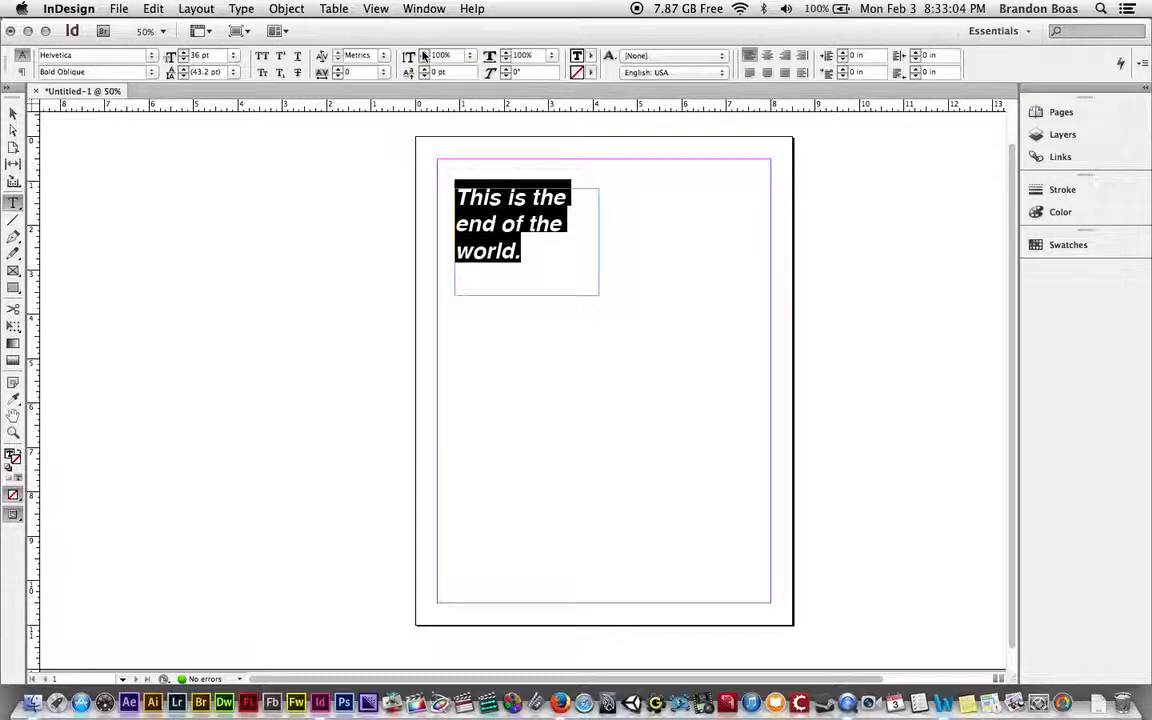
- Try vertical scales of 150% and 90% on the selected sentence, and restore 100%
left_click(469, 55)
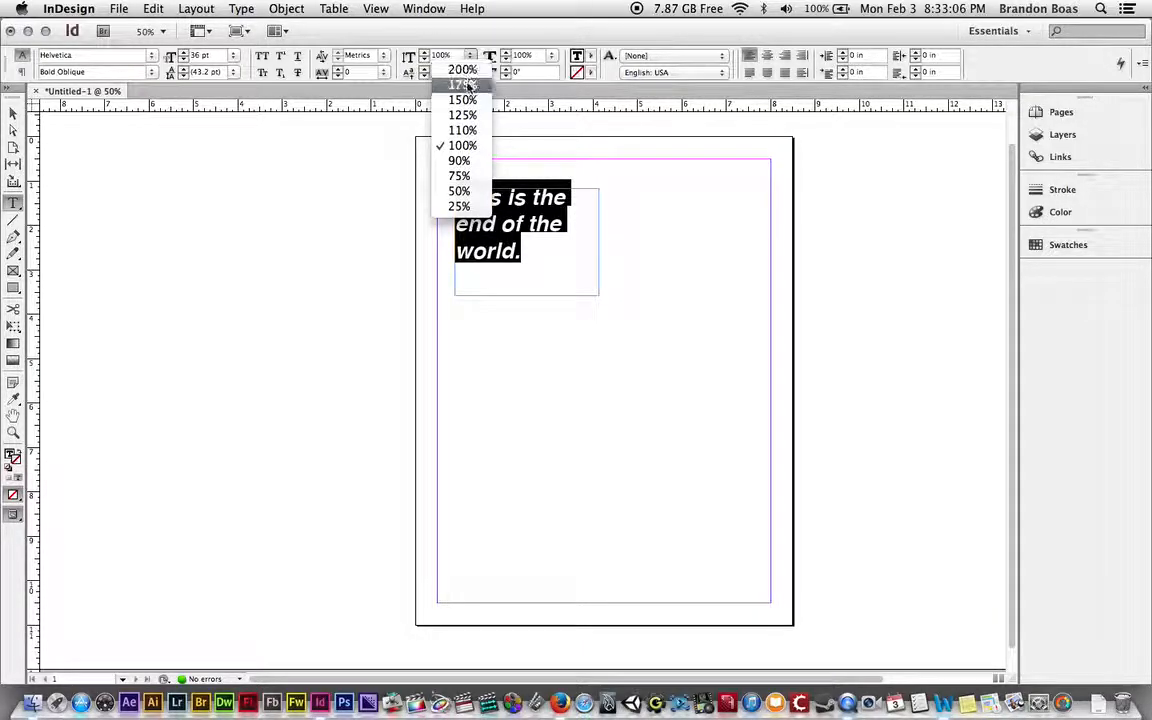
left_click(463, 100)
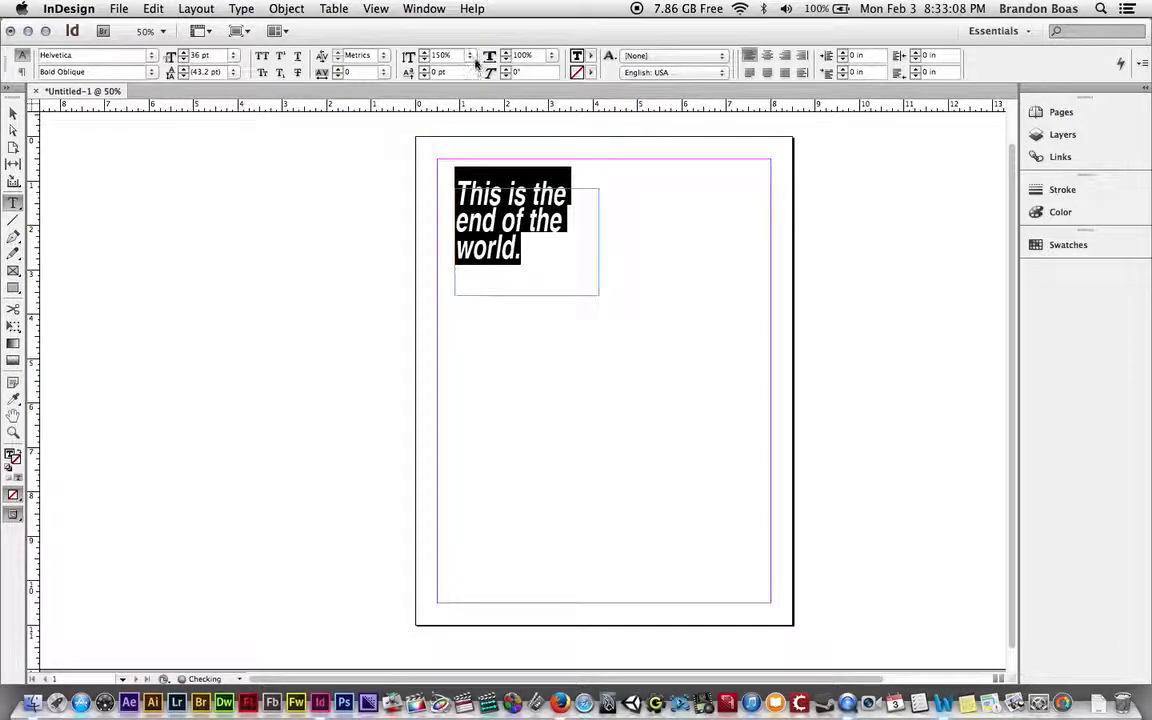
left_click(469, 55)
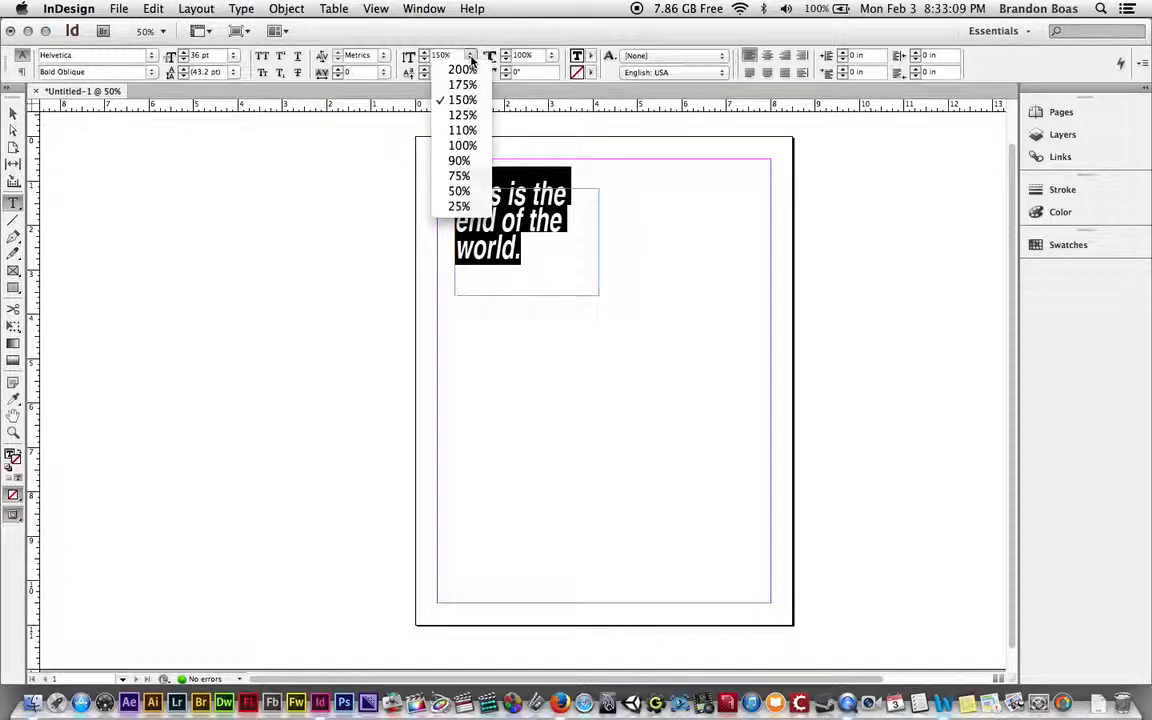
left_click(459, 161)
left_click(471, 55)
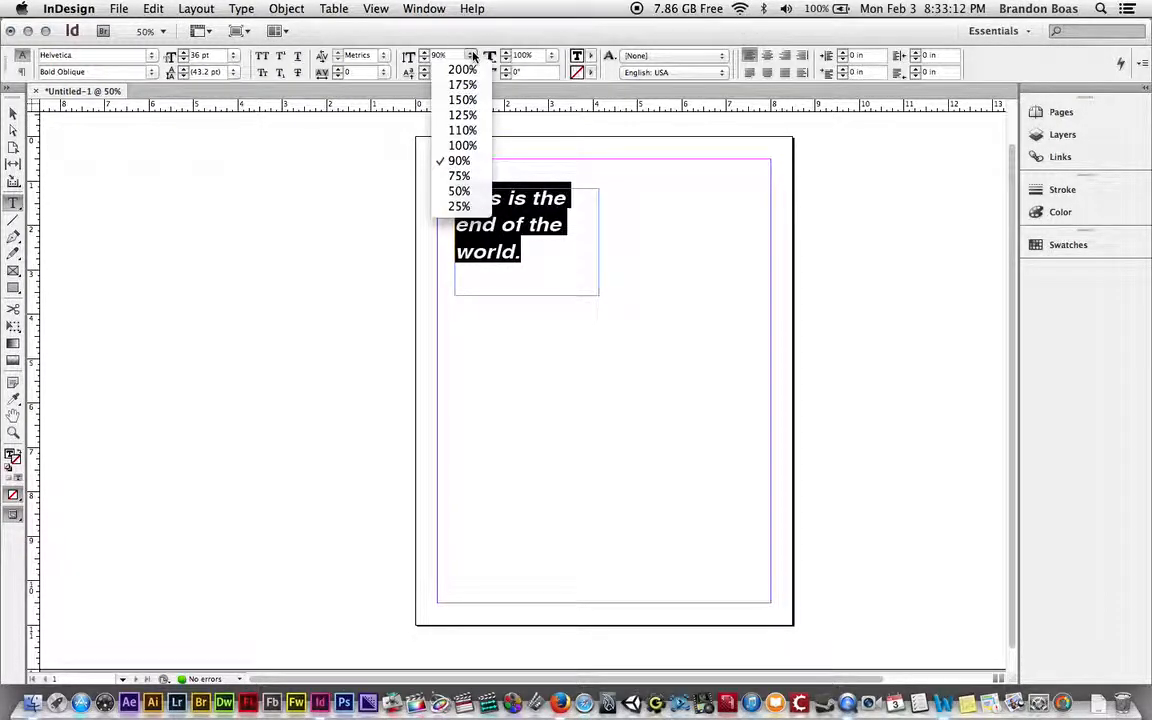
left_click(462, 145)
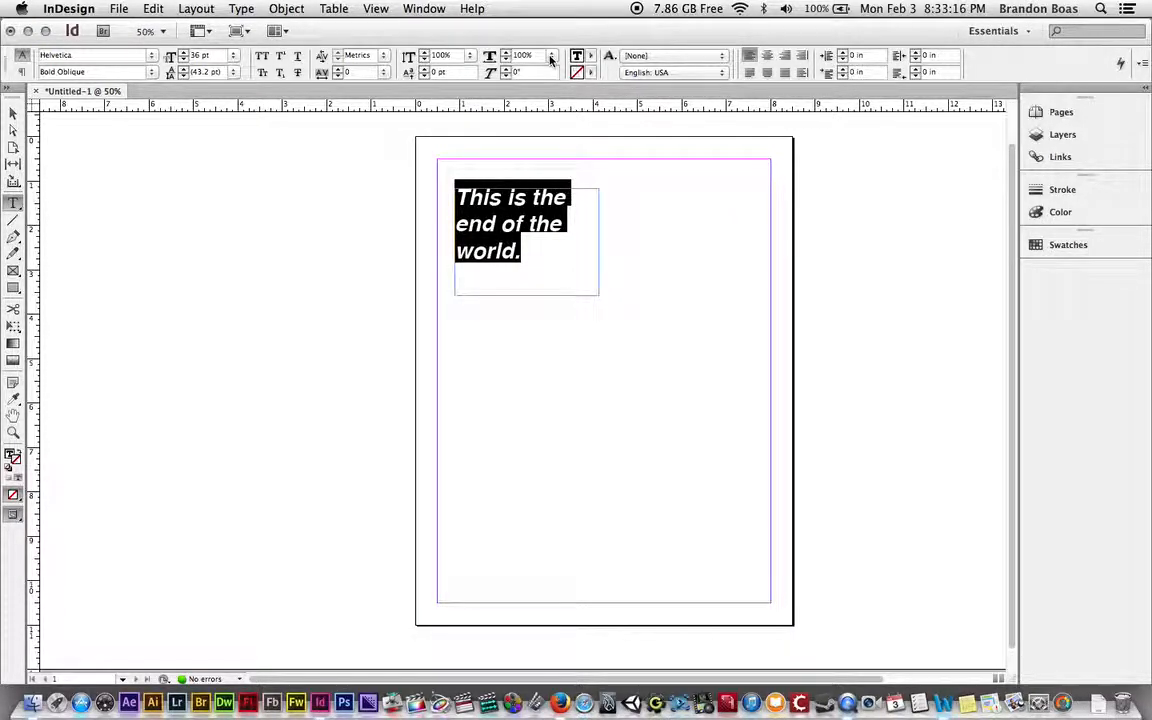
- Try a horizontal scale of 150% on the selected sentence, and restore 100%
left_click(550, 56)
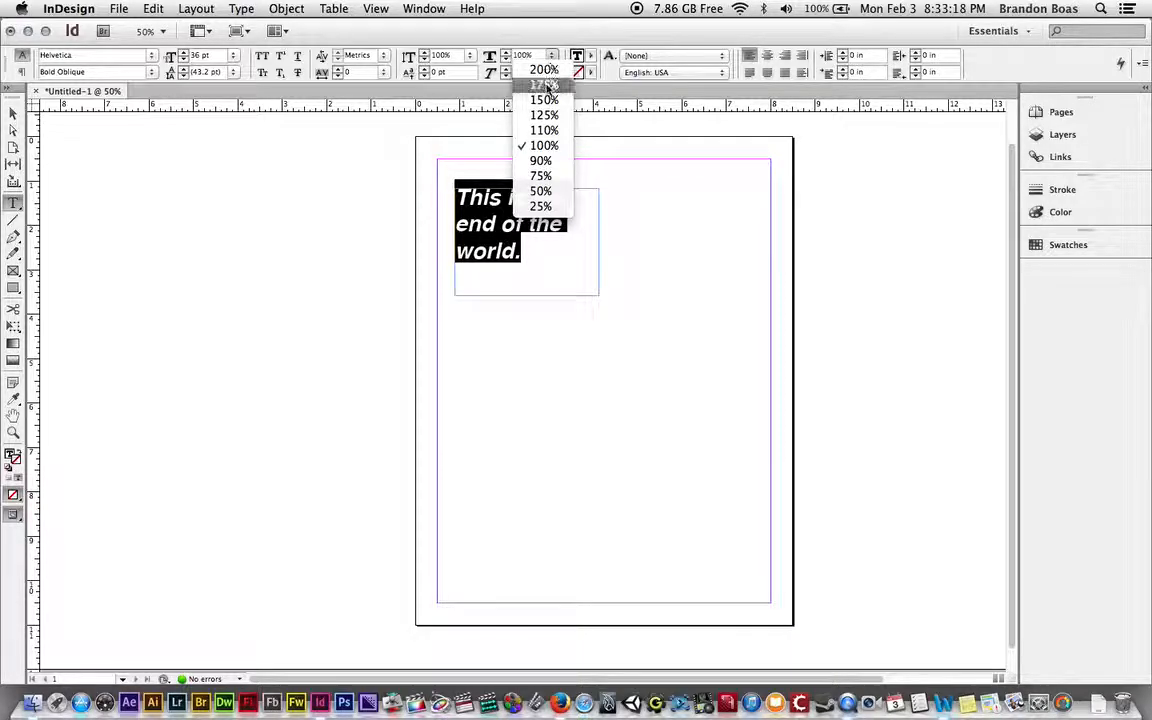
left_click(544, 100)
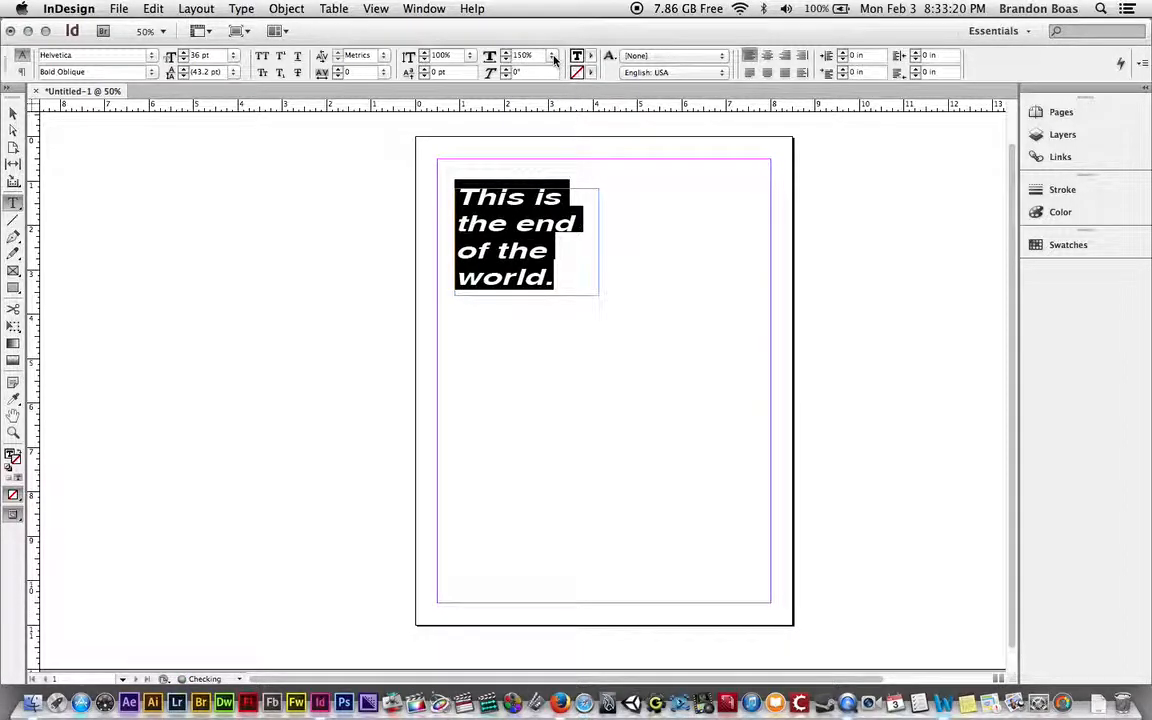
left_click(551, 56)
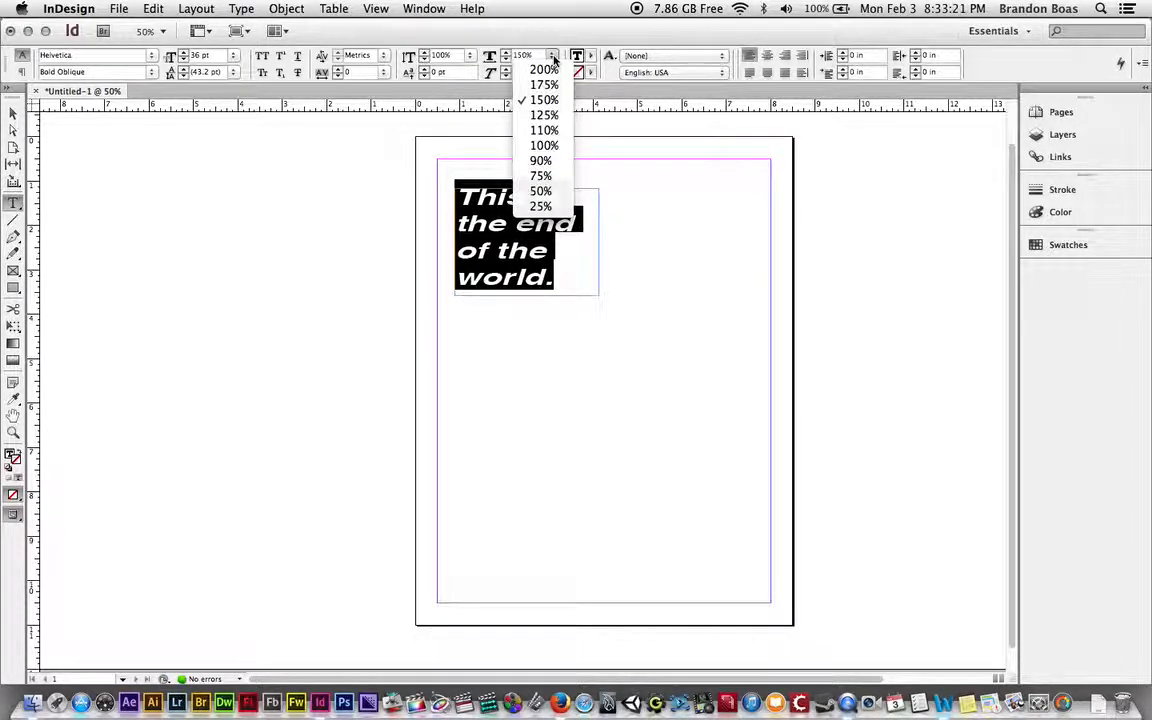
left_click(538, 145)
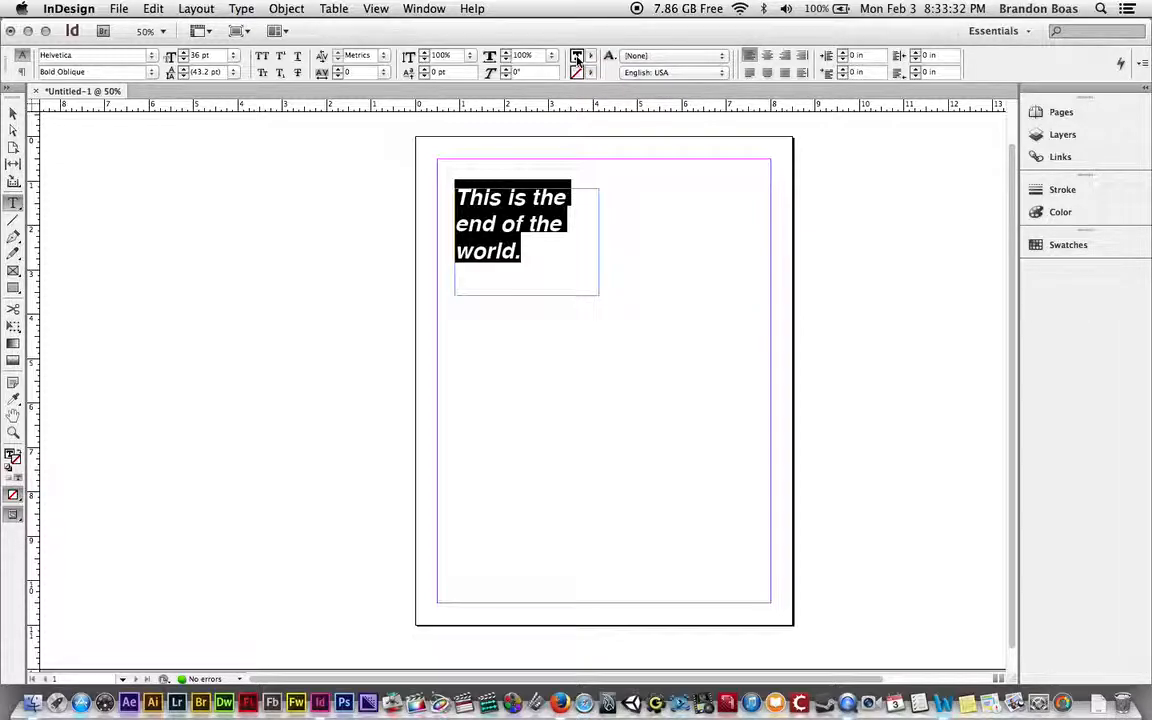
- Fill the sentence with the green swatch C=75 M=5 Y=100 K=0, deselect it to check the color, and select the whole sentence again
left_click(590, 57)
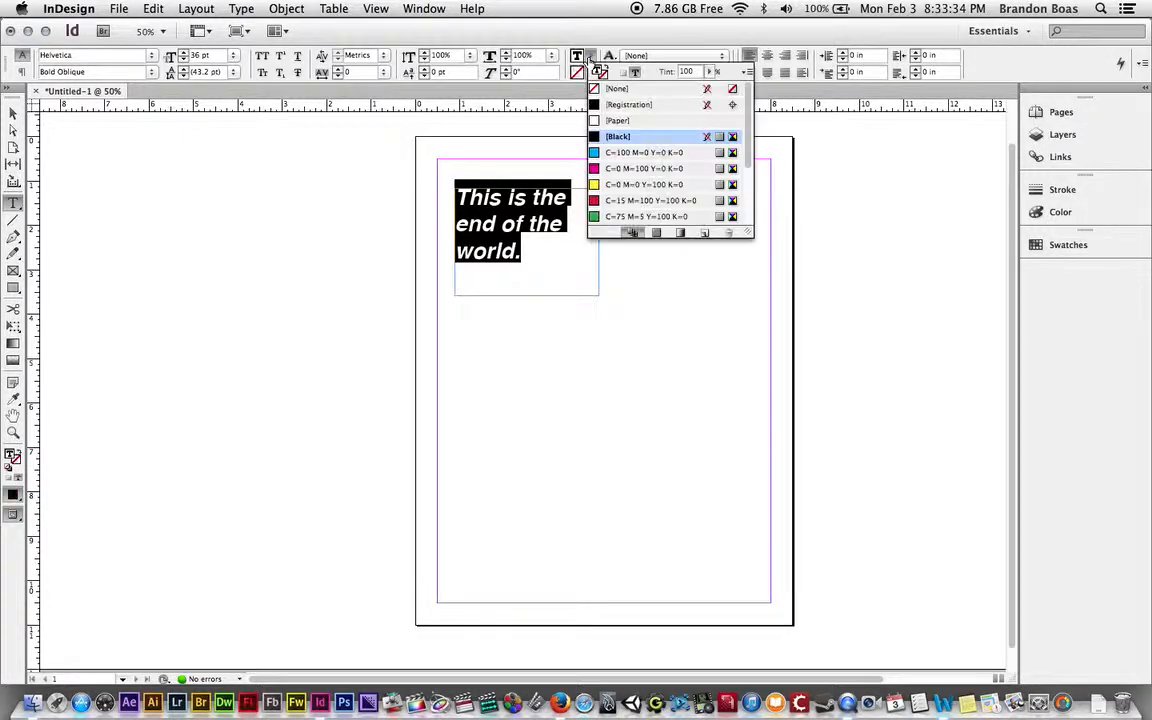
left_click(609, 217)
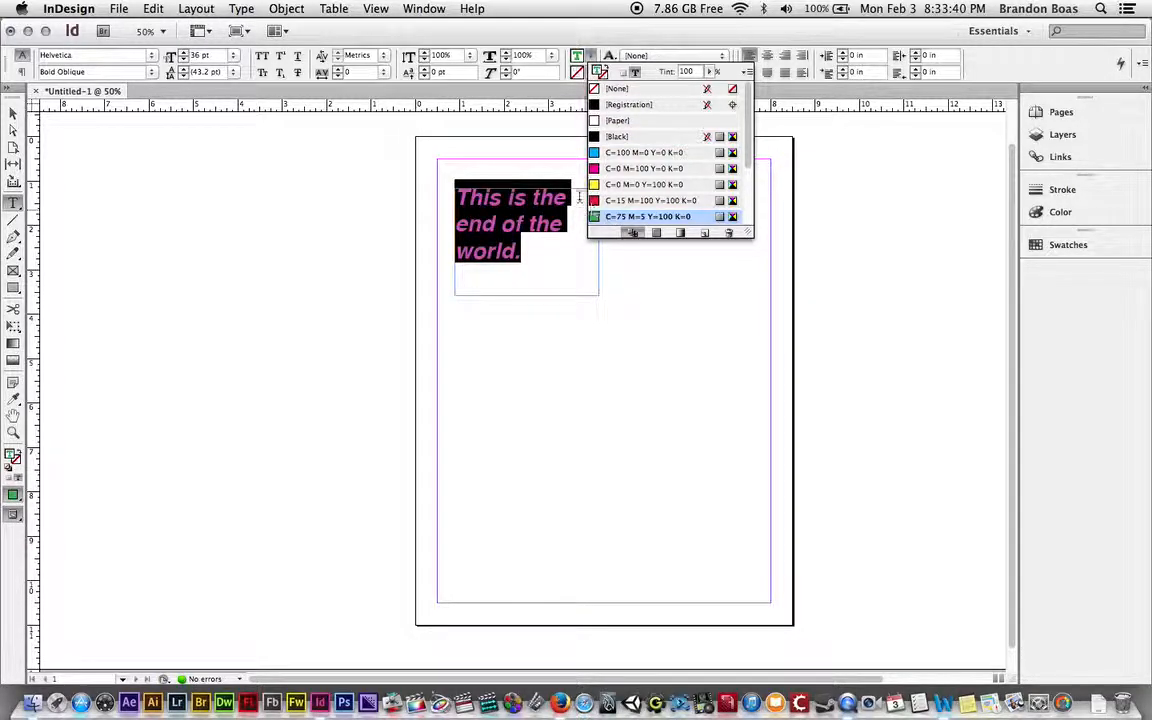
left_click(530, 261)
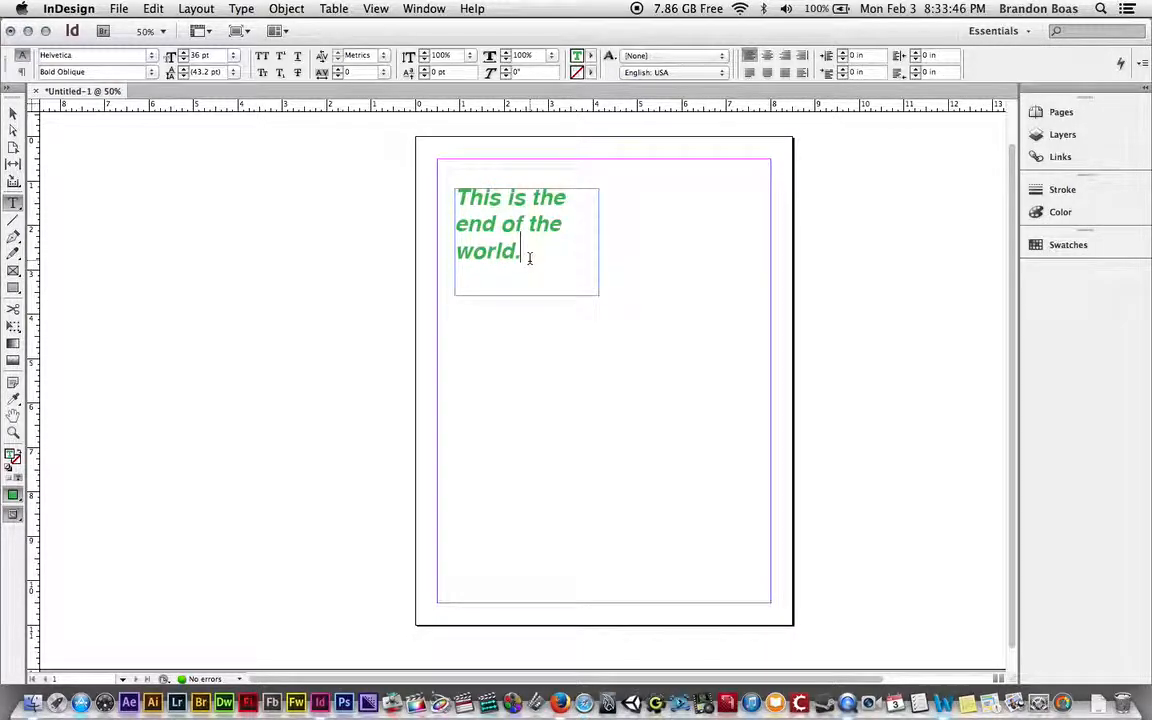
left_click_drag(530, 261, 445, 193)
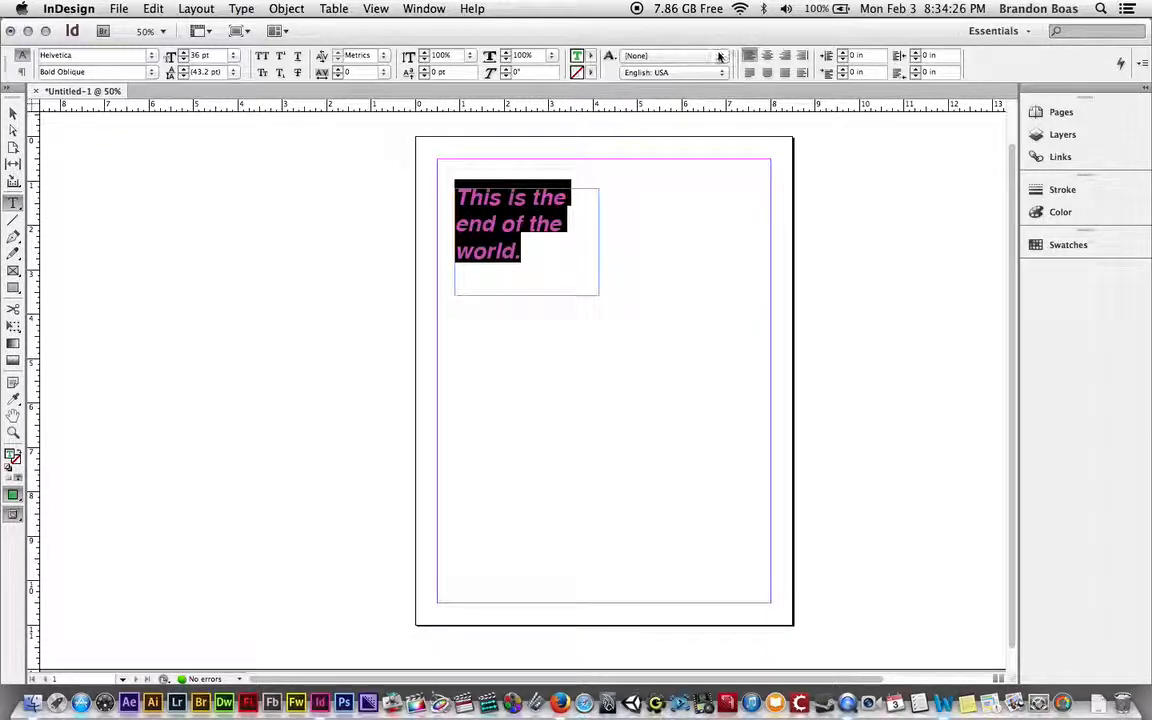
- Try the Word Imported List Style1 character style on the selected sentence, and set the character style back to [None]
left_click(722, 57)
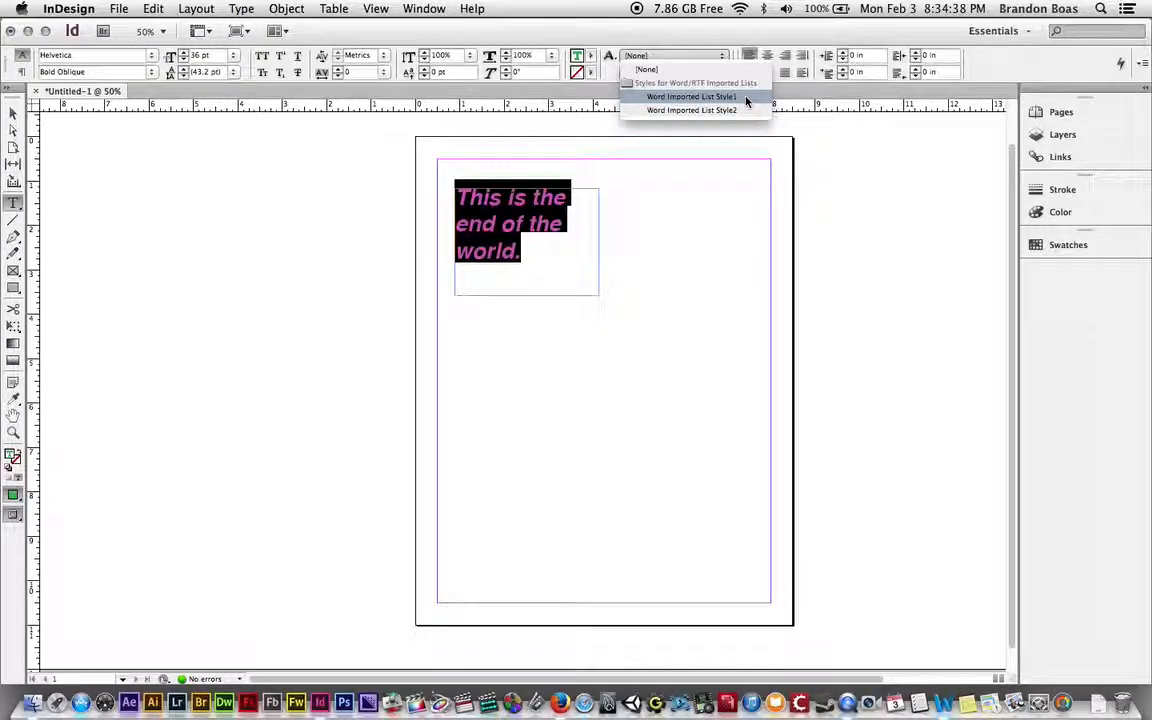
left_click(693, 97)
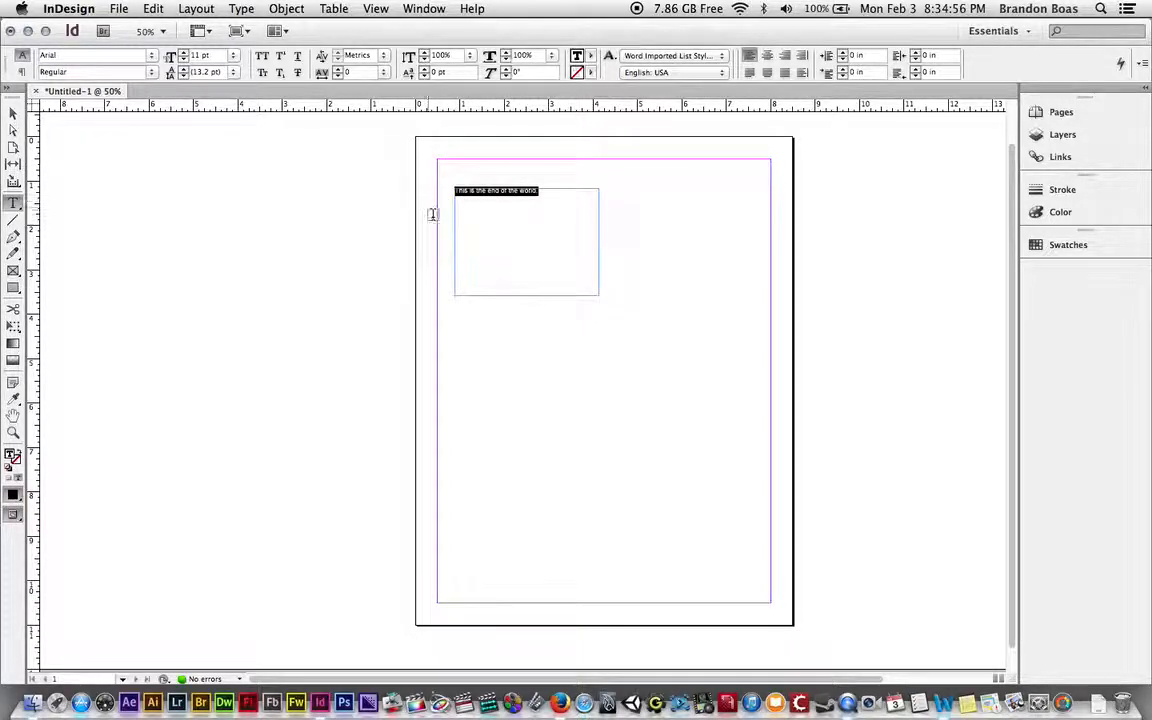
left_click(694, 56)
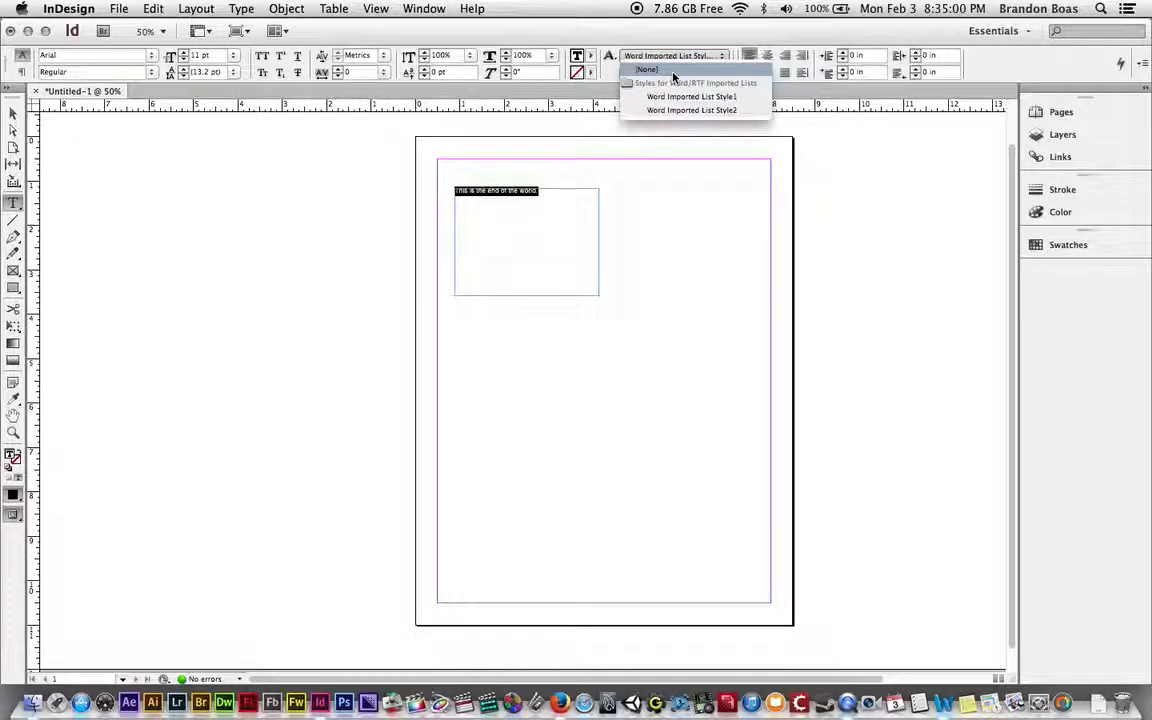
left_click(673, 72)
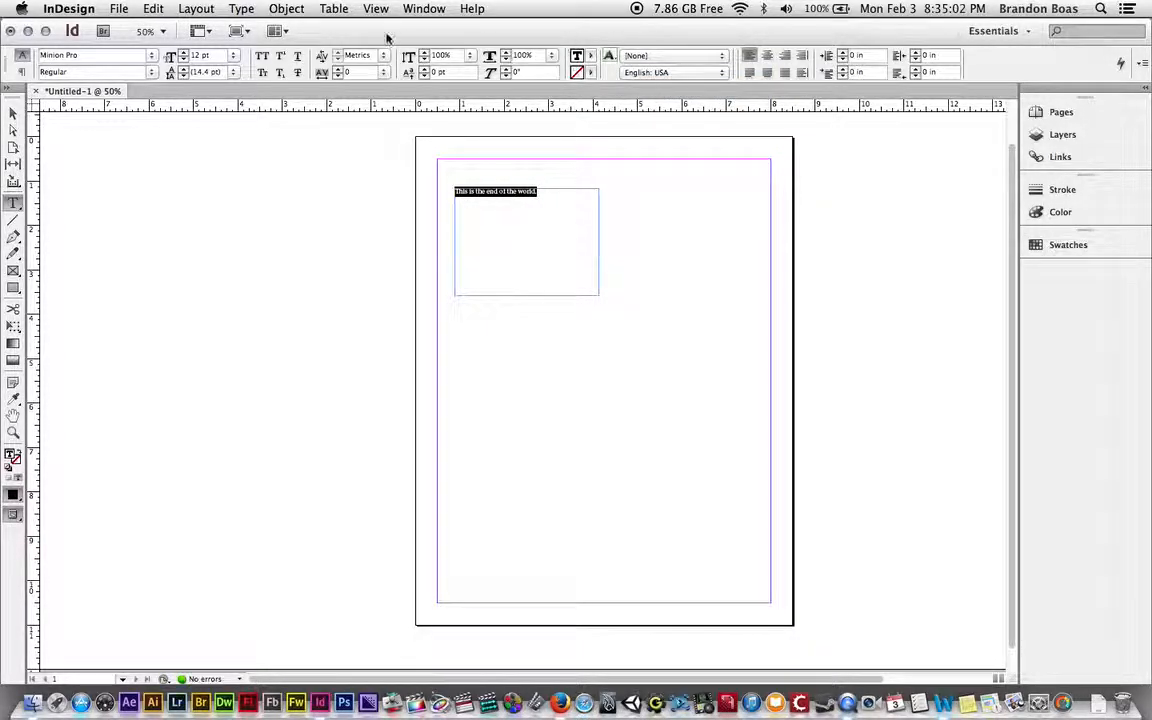
- Set the selected sentence's font size to 48 pt
left_click(232, 54)
left_click(231, 62)
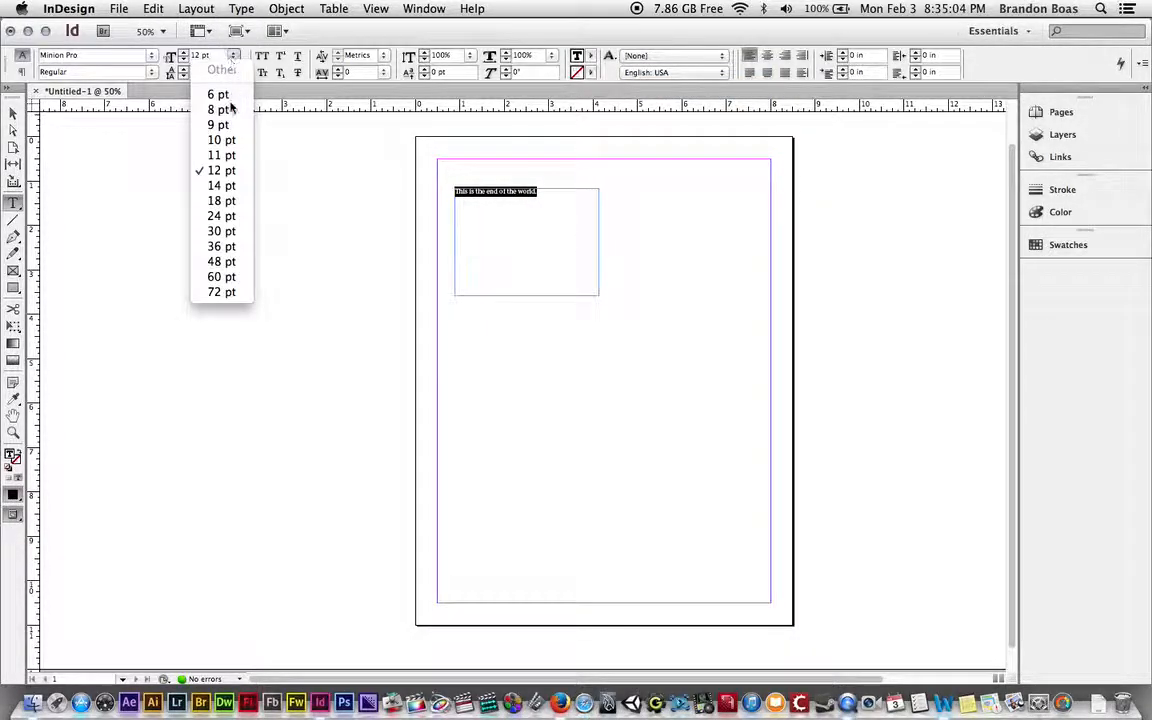
left_click(221, 262)
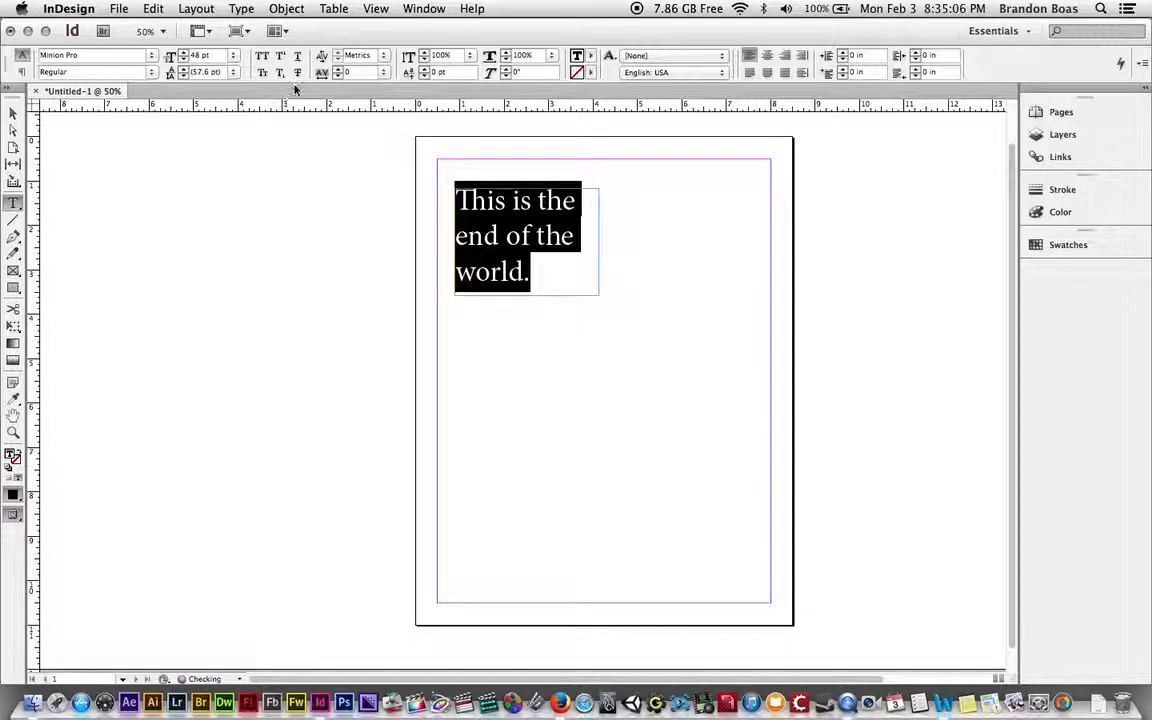
- Try center, right and towards-spine alignment one after another on the selected sentence
left_click(767, 57)
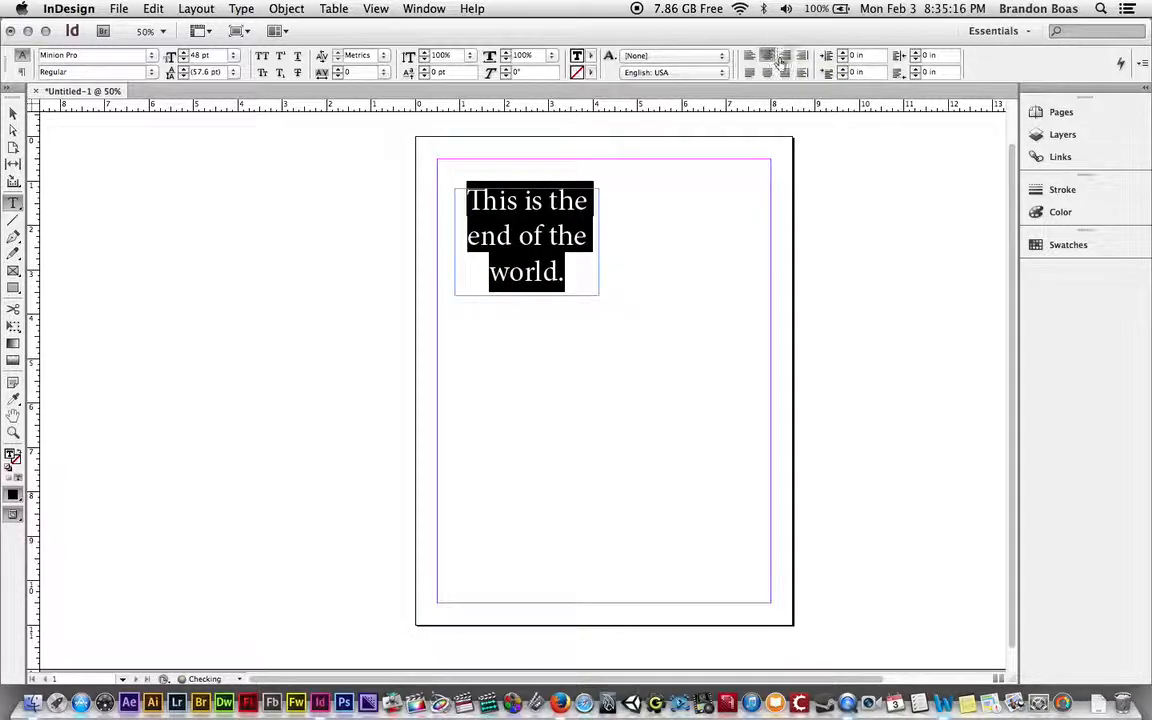
left_click(784, 60)
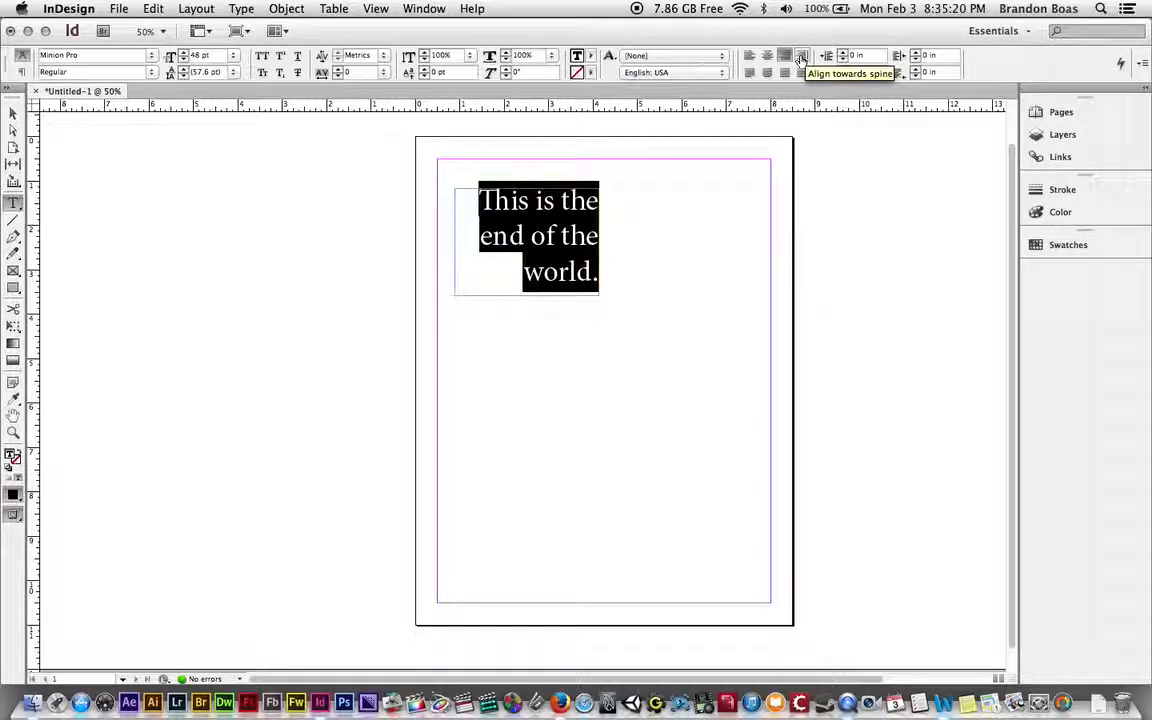
left_click(801, 59)
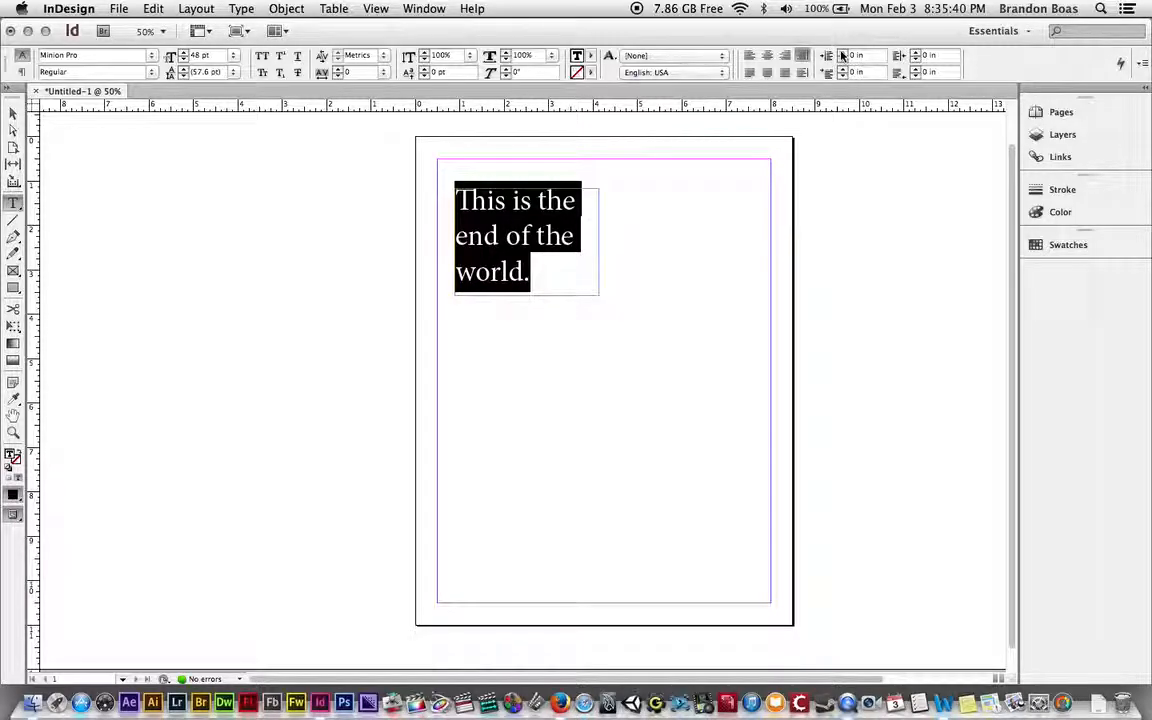
- Try a left indent of 0.1875 in on the selected sentence, and restore it to 0 in
left_click(842, 54)
left_click(842, 54)
left_click(842, 54)
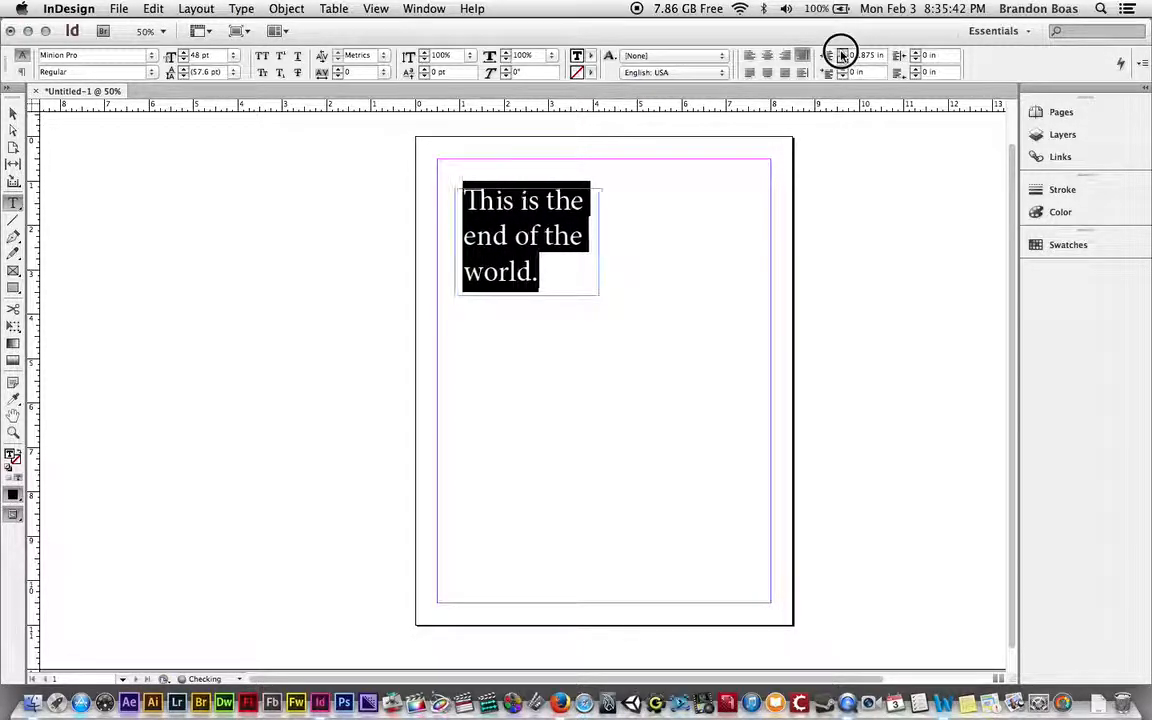
left_click(842, 62)
left_click(842, 62)
left_click(842, 62)
left_click(842, 62)
left_click(842, 62)
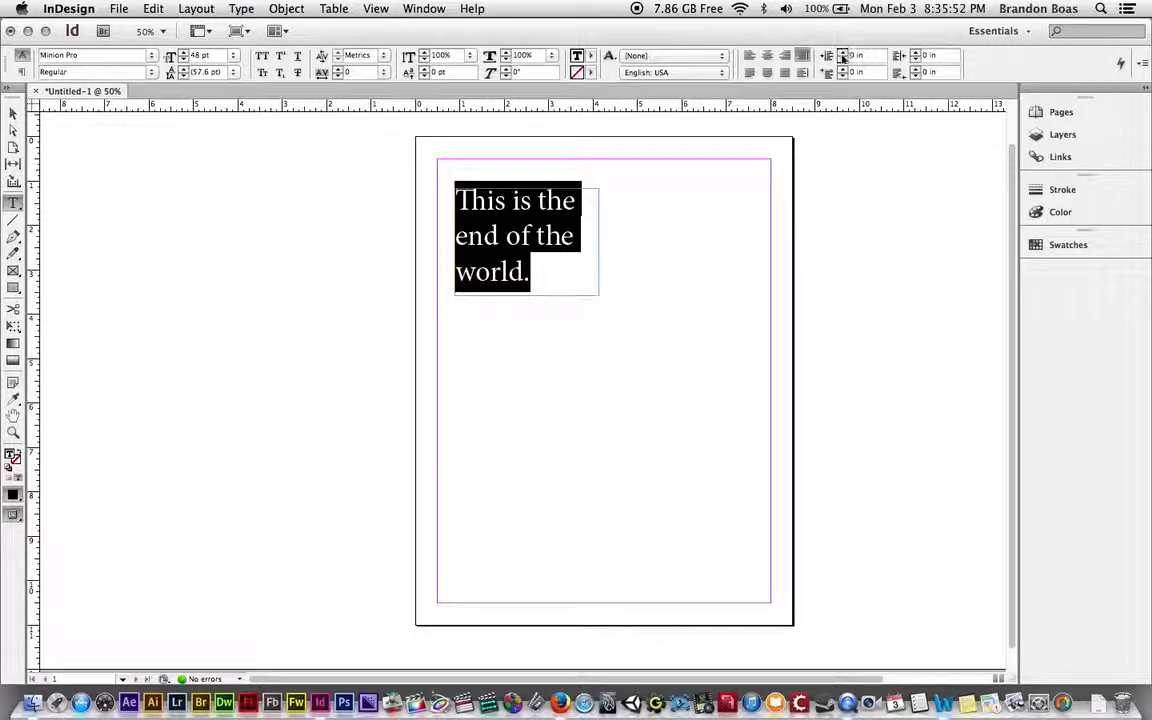
- Try right alignment with a right indent on the selected sentence, and return it to left alignment with a 0 in indent
left_click(786, 57)
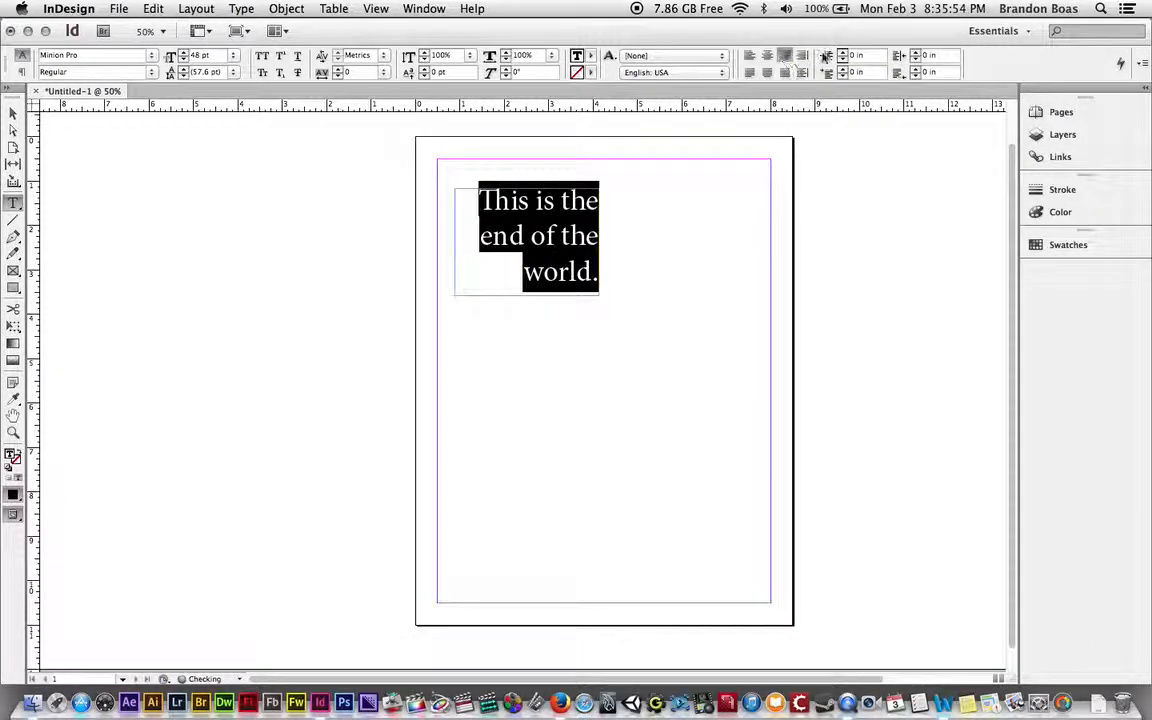
left_click_drag(916, 57, 916, 61)
left_click(916, 63)
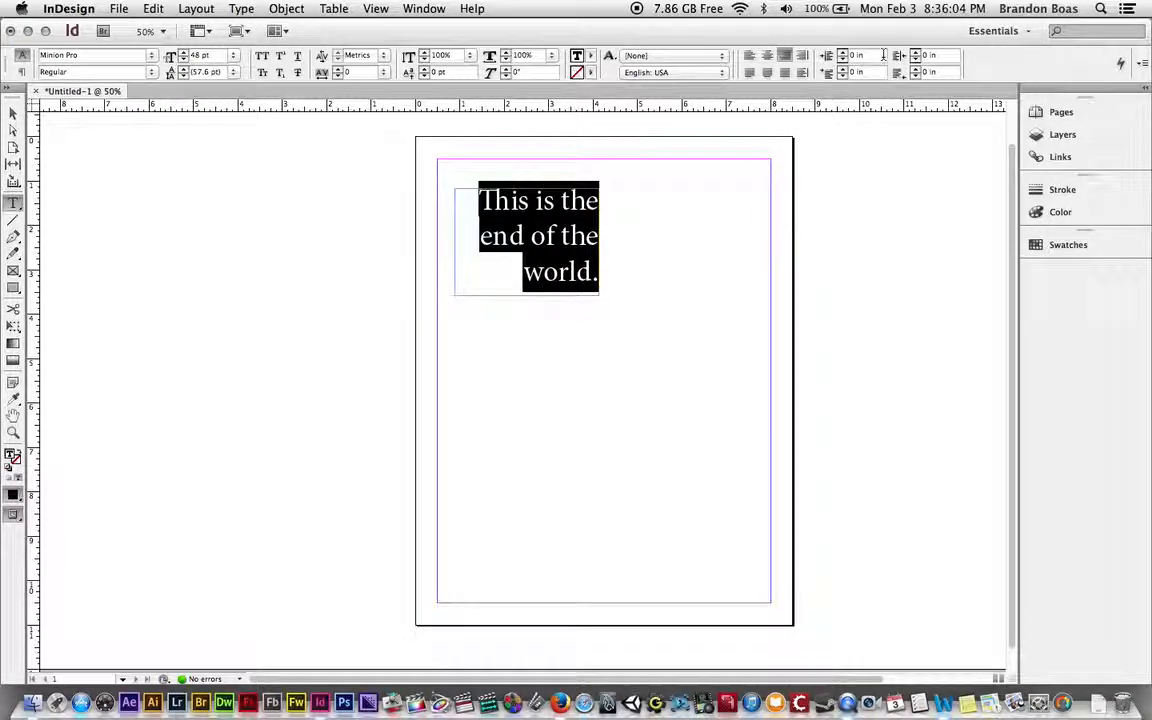
left_click(750, 57)
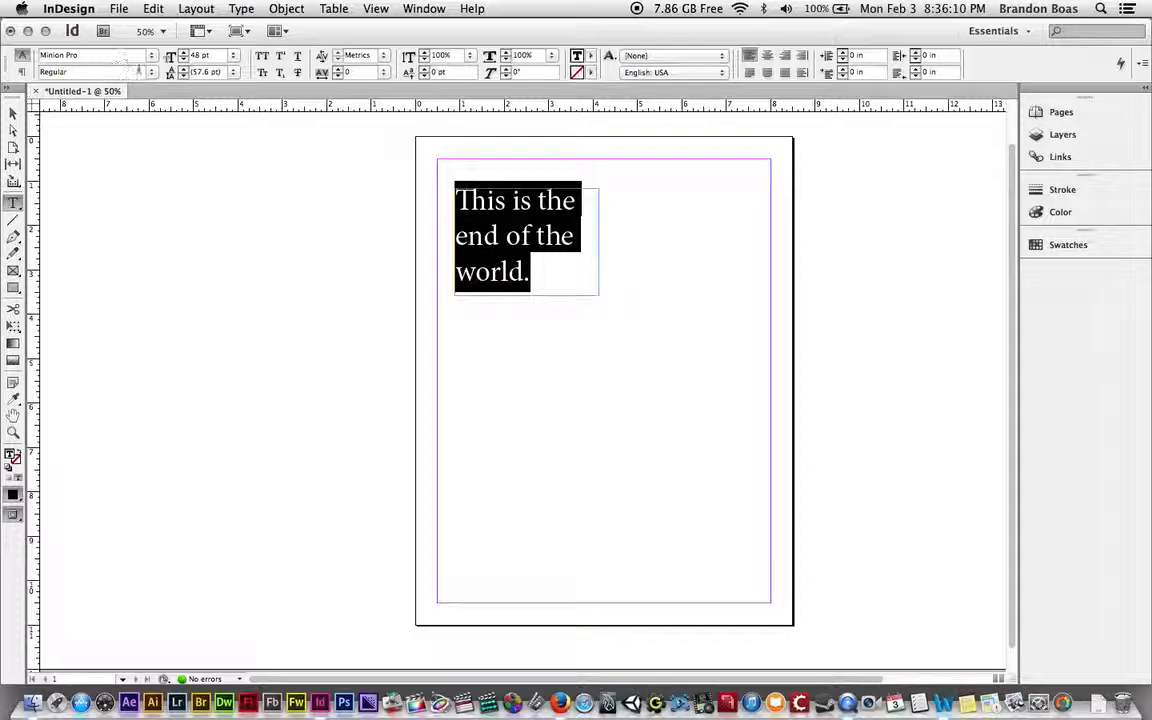
- Change the selected sentence's font style to Italic, and set its leading to 40 pt after trying 66 pt
left_click(138, 71)
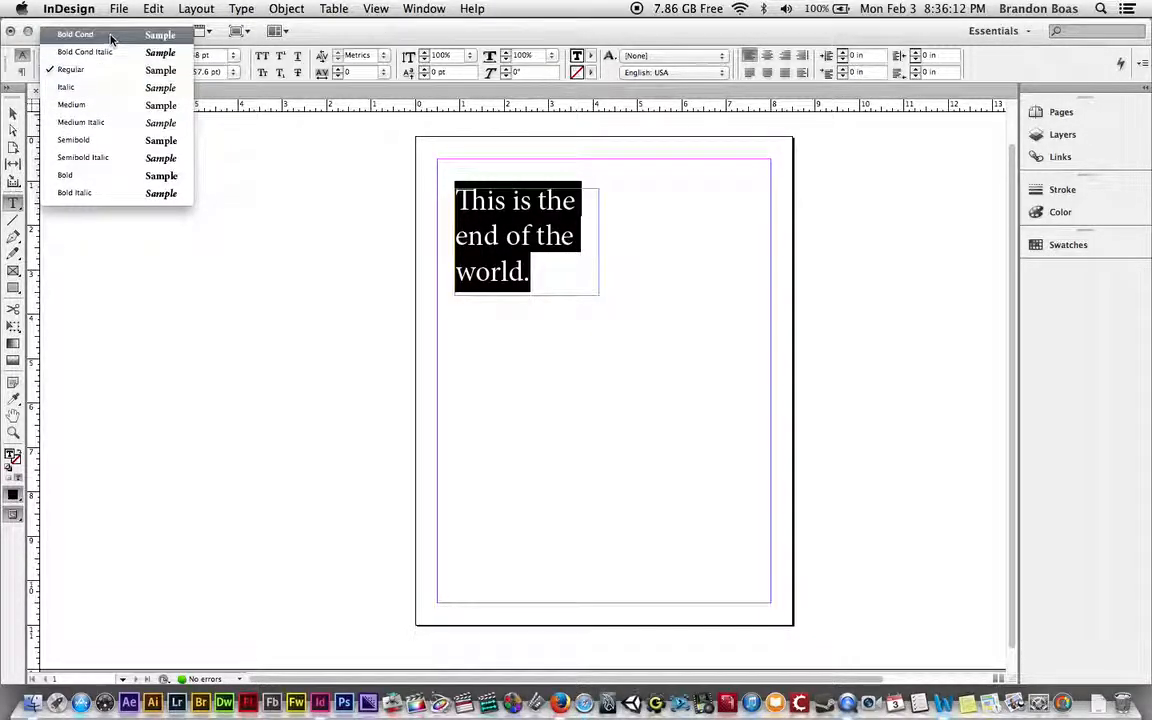
left_click(99, 92)
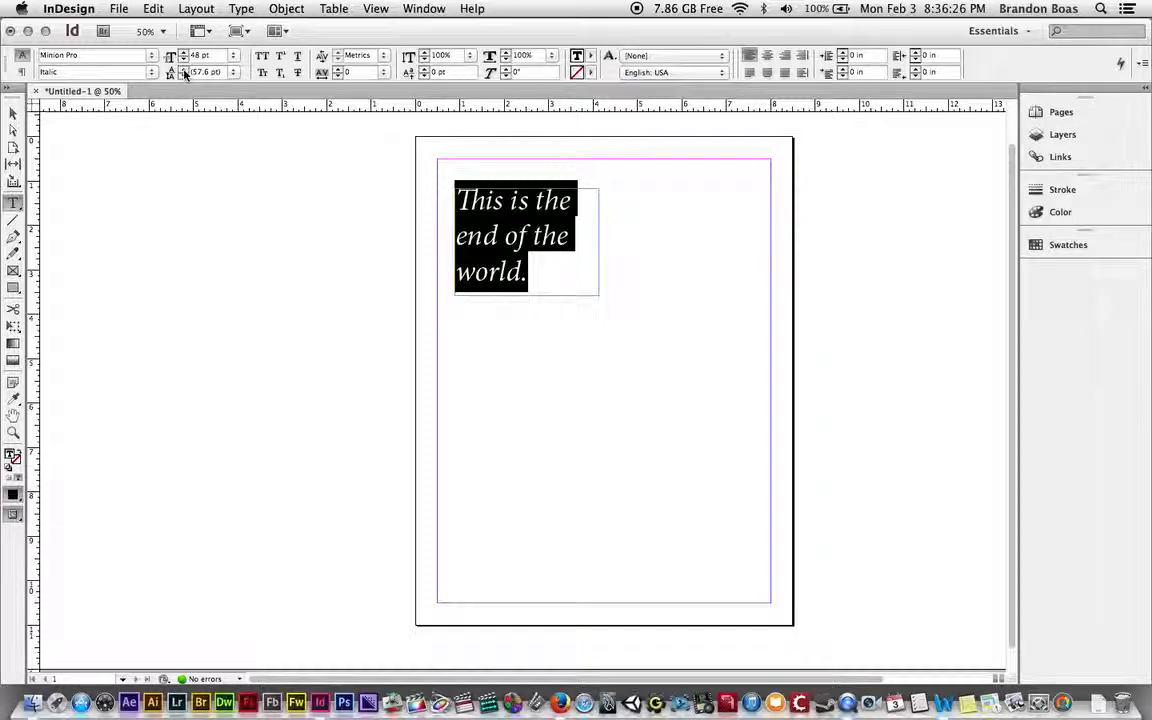
left_click(184, 72)
left_click(184, 72)
left_click(184, 72)
left_click(184, 72)
left_click(184, 72)
left_click(184, 72)
left_click(184, 72)
left_click(184, 72)
left_click(184, 72)
left_click(184, 72)
left_click(184, 72)
left_click(184, 75)
left_click(184, 75)
left_click(184, 75)
left_click(184, 75)
left_click(184, 75)
left_click(184, 75)
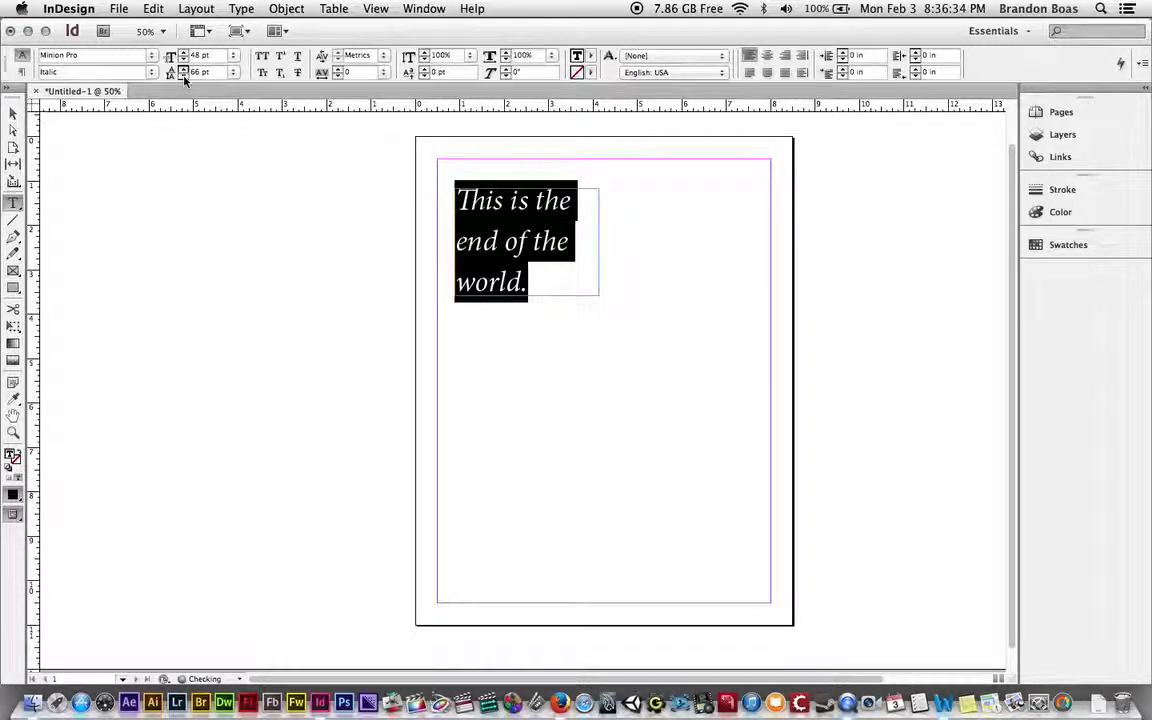
left_click(184, 76)
left_click(184, 76)
left_click(184, 76)
left_click(184, 76)
left_click(184, 76)
left_click(184, 76)
left_click(184, 76)
left_click(184, 76)
left_click(184, 76)
left_click(184, 76)
left_click(184, 76)
left_click(184, 76)
left_click(184, 76)
left_click(184, 76)
left_click(184, 76)
left_click(184, 76)
left_click(184, 76)
left_click(184, 76)
left_click(184, 76)
left_click(184, 76)
left_click(184, 76)
left_click(184, 76)
left_click(184, 76)
left_click(184, 76)
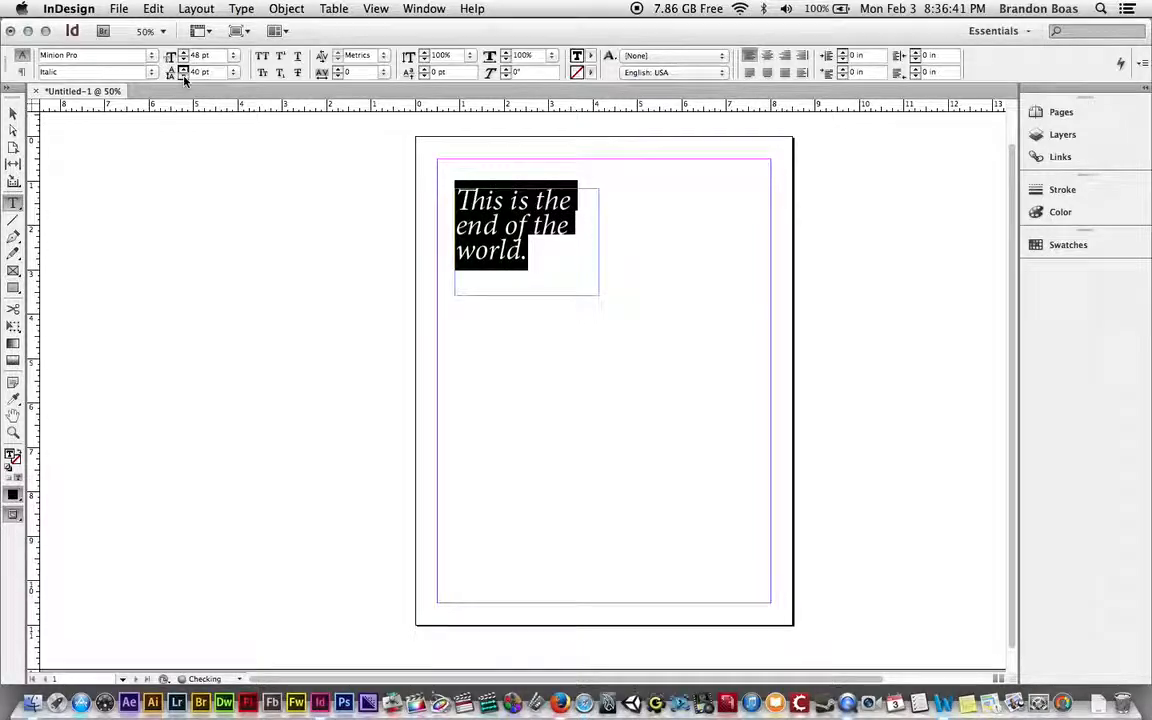
- Try Small Caps, Subscript and Strikethrough one at a time on the selected sentence, turning each one off again
left_click(260, 75)
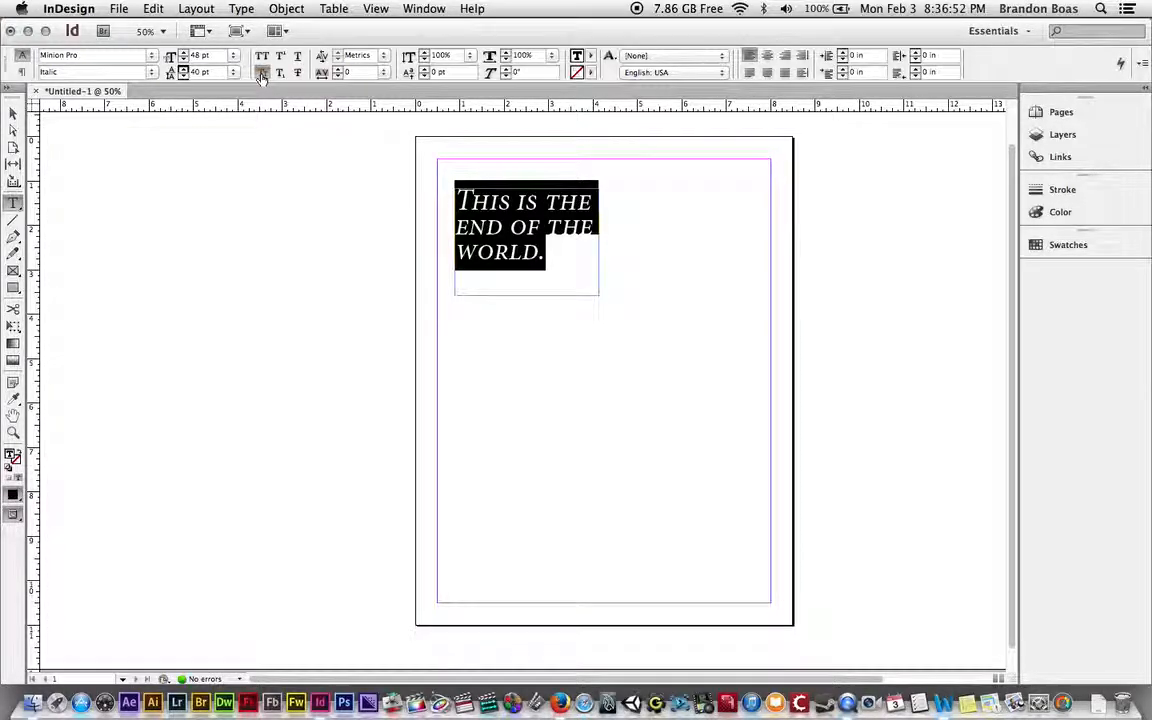
left_click(260, 75)
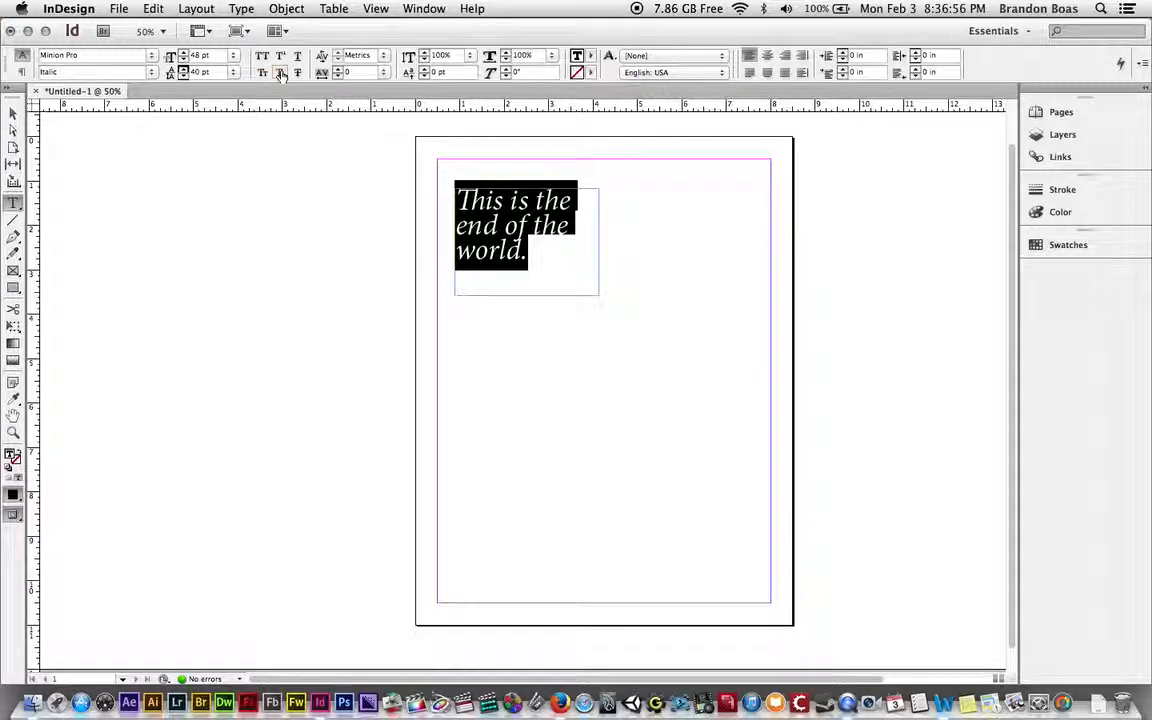
left_click(281, 75)
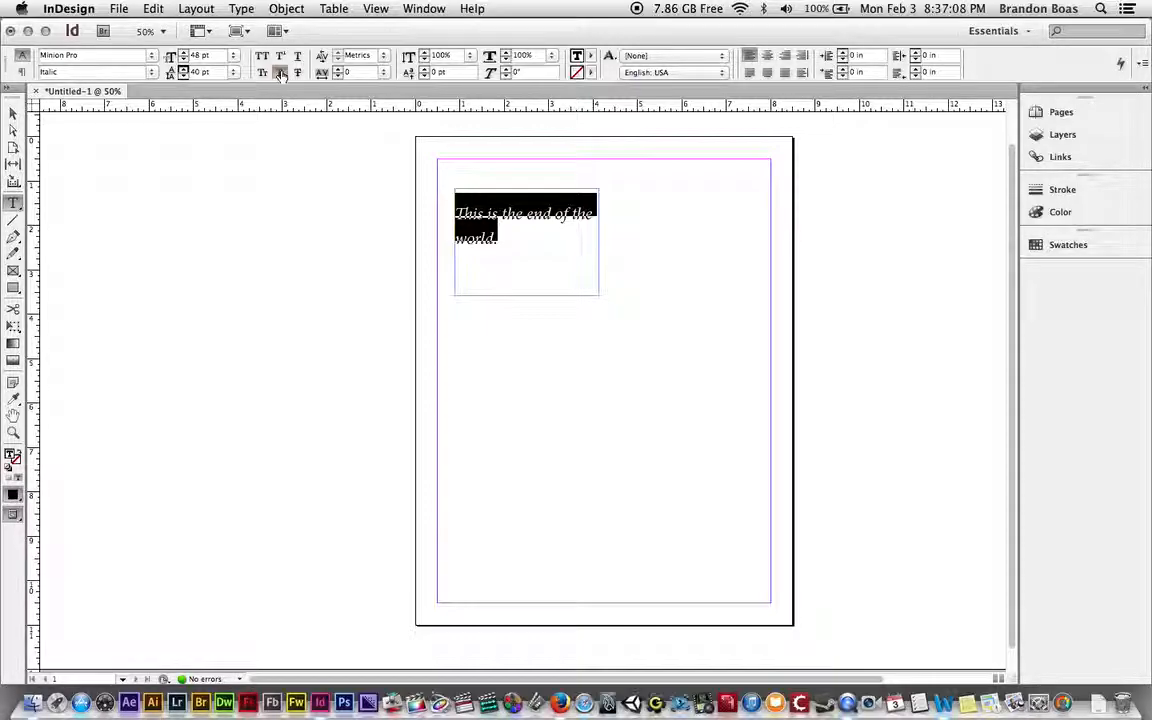
left_click(281, 76)
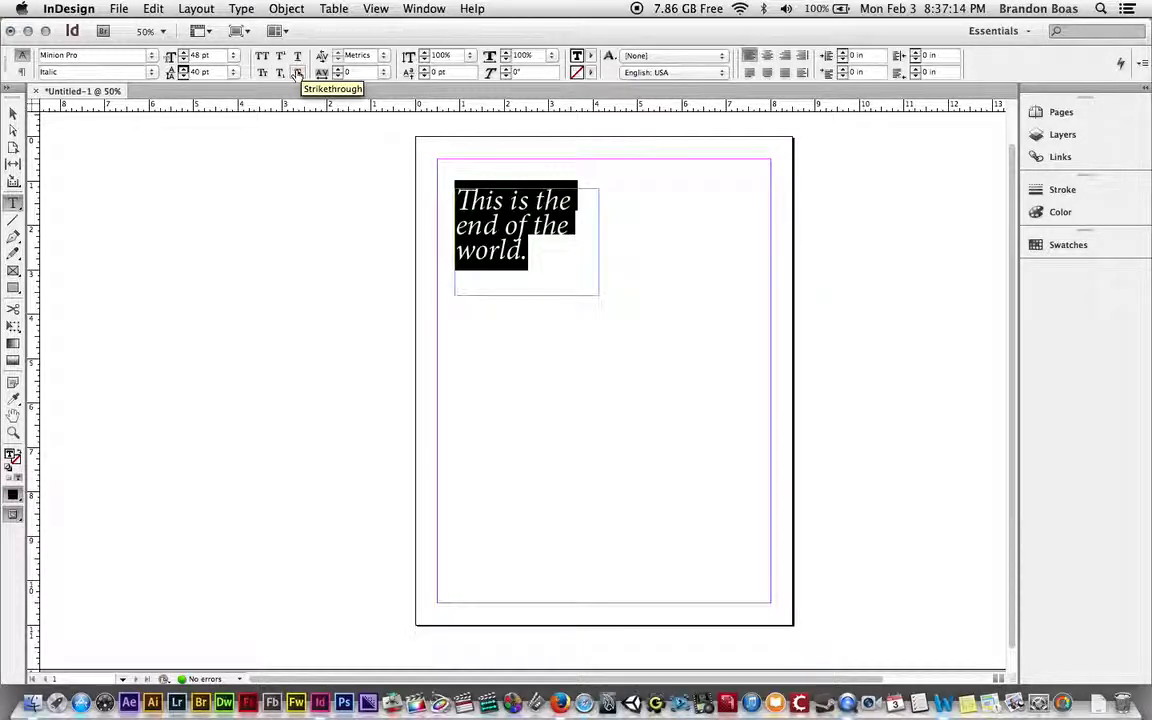
left_click(297, 76)
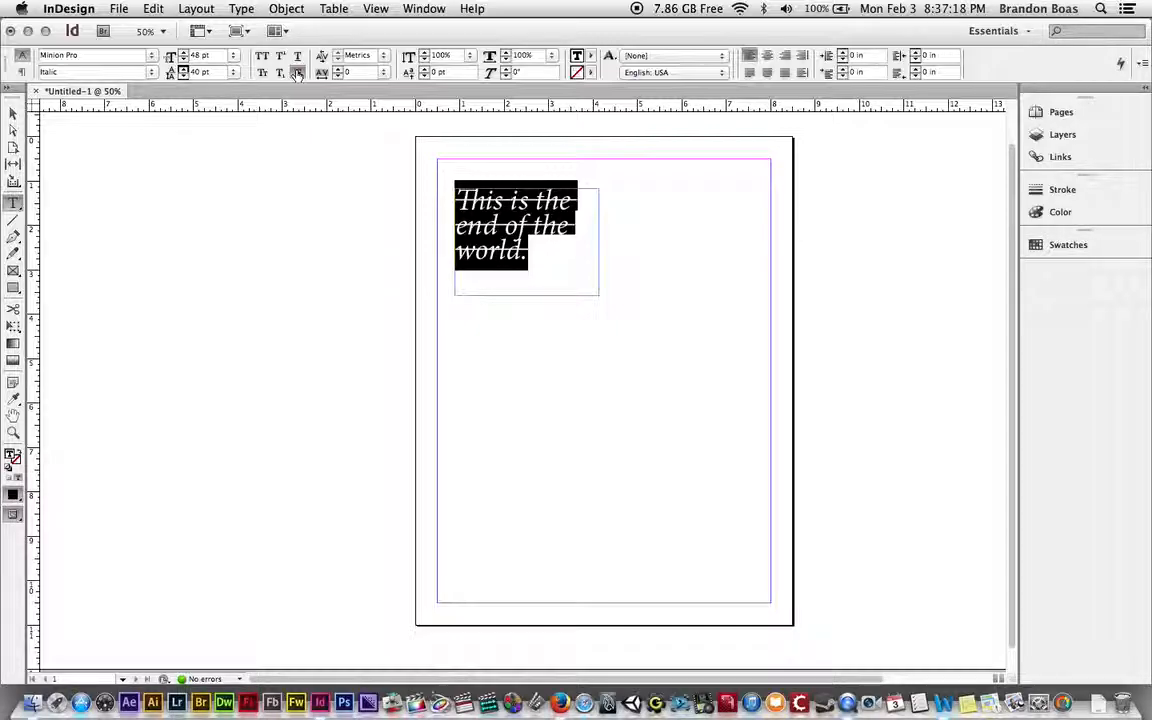
left_click(297, 76)
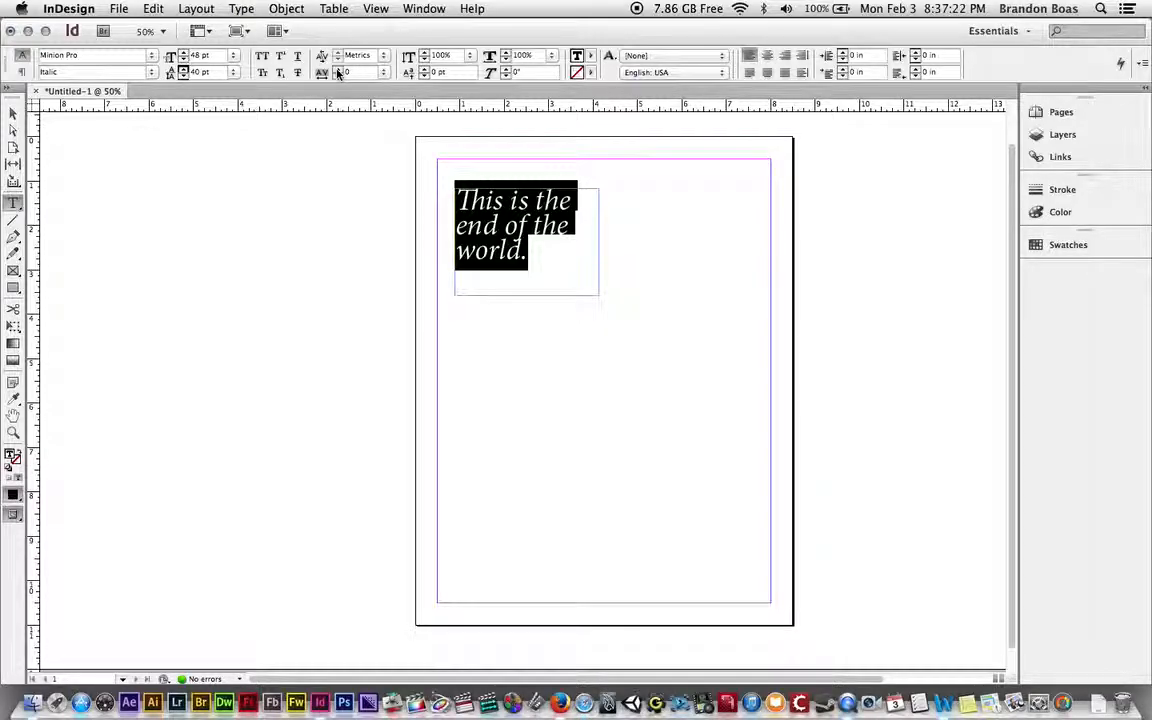
- Increase the selected sentence's tracking to 220 and raise its baseline shift to 9 pt
left_click(337, 69)
left_click(337, 69)
left_click(337, 69)
left_click(337, 69)
left_click(337, 69)
left_click(337, 69)
left_click(337, 69)
left_click(337, 69)
left_click(337, 69)
left_click(337, 69)
left_click(337, 69)
left_click(337, 69)
left_click(337, 69)
left_click(337, 69)
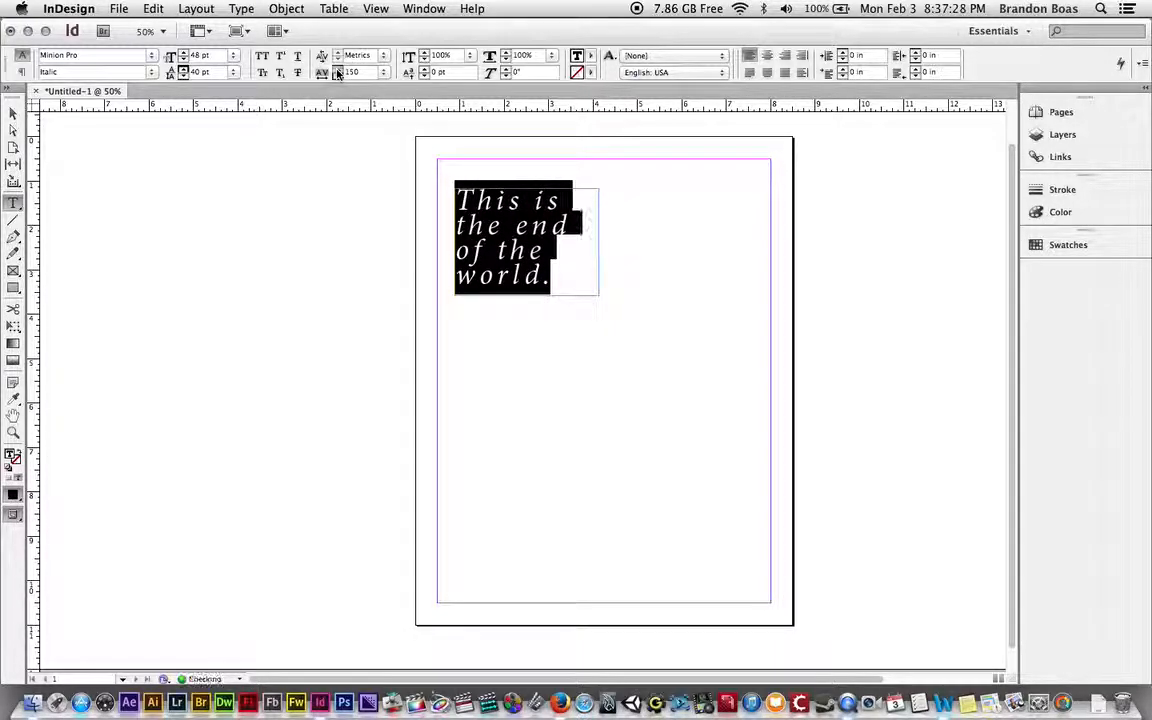
left_click(337, 70)
left_click(337, 70)
left_click(337, 70)
left_click(337, 70)
left_click(337, 70)
left_click(337, 70)
left_click(337, 70)
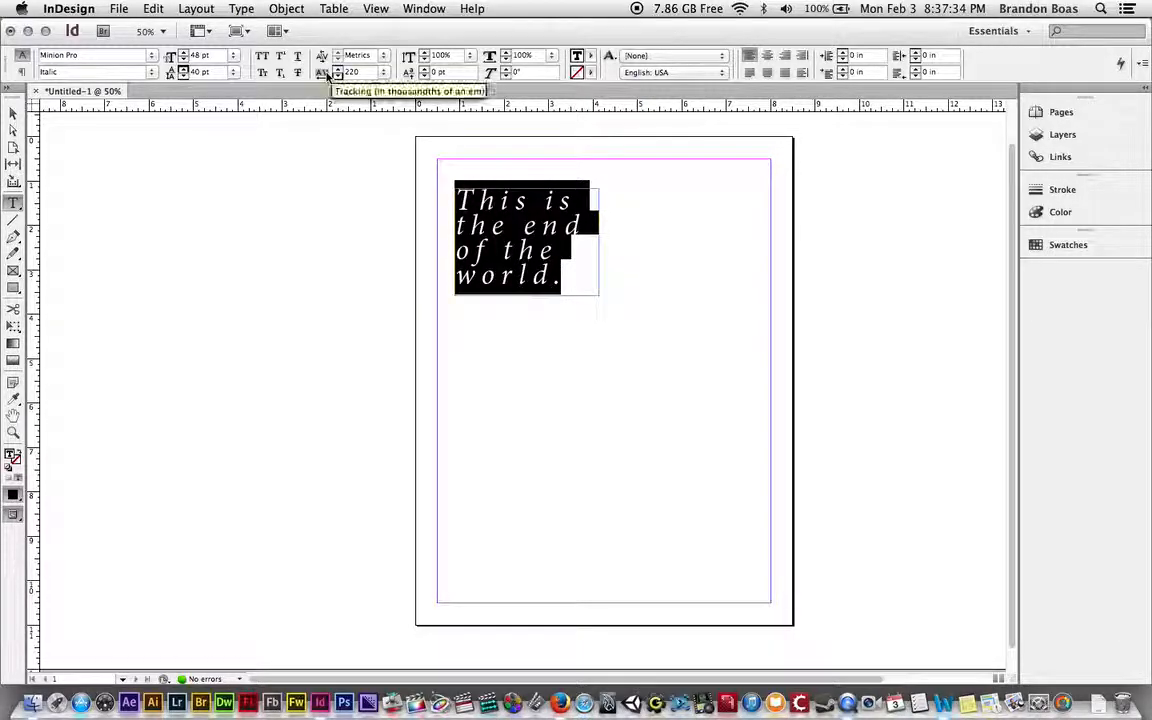
left_click(426, 70)
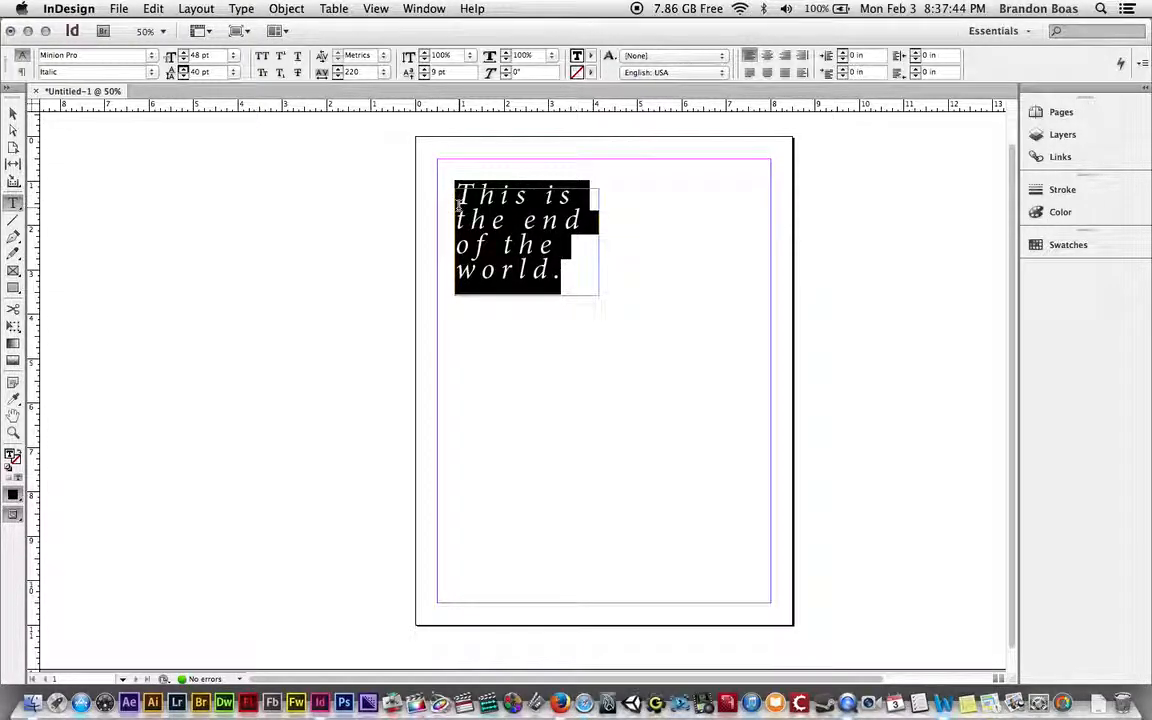
- Lower the selected sentence's baseline shift to 1 pt
left_click(425, 77)
left_click(425, 77)
left_click(425, 77)
left_click(425, 67)
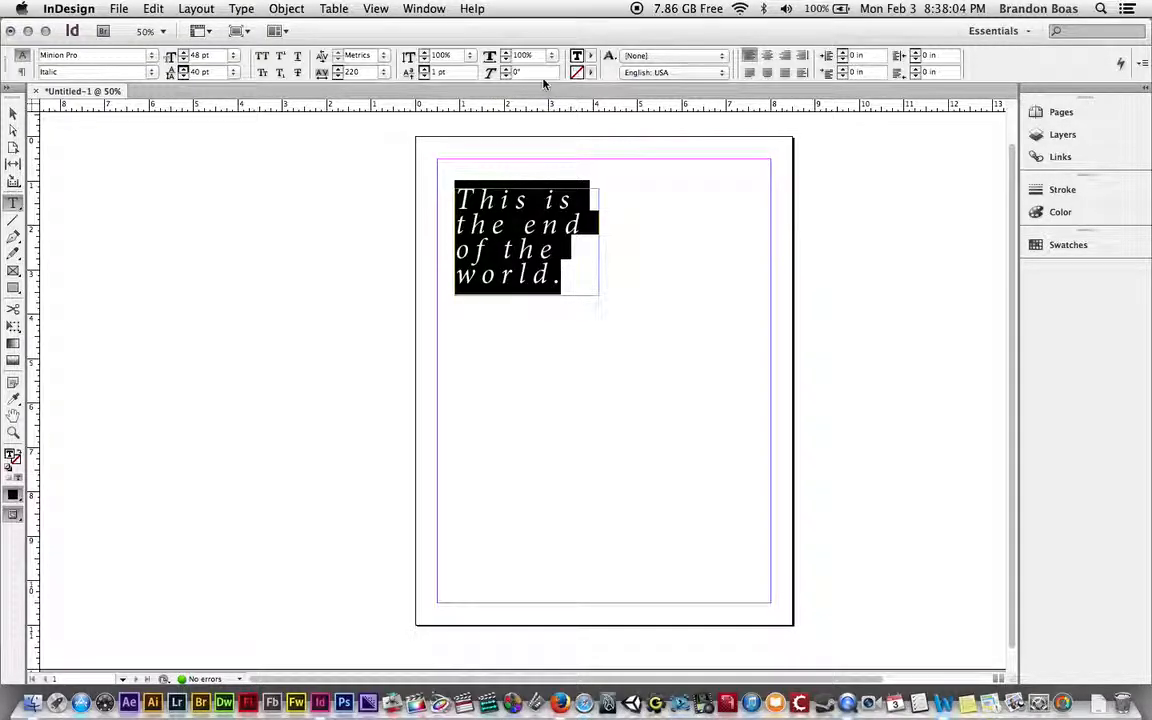
- Skew the selected sentence by 35°, and reduce the skew angle to 15°
type("35")
key("Return")
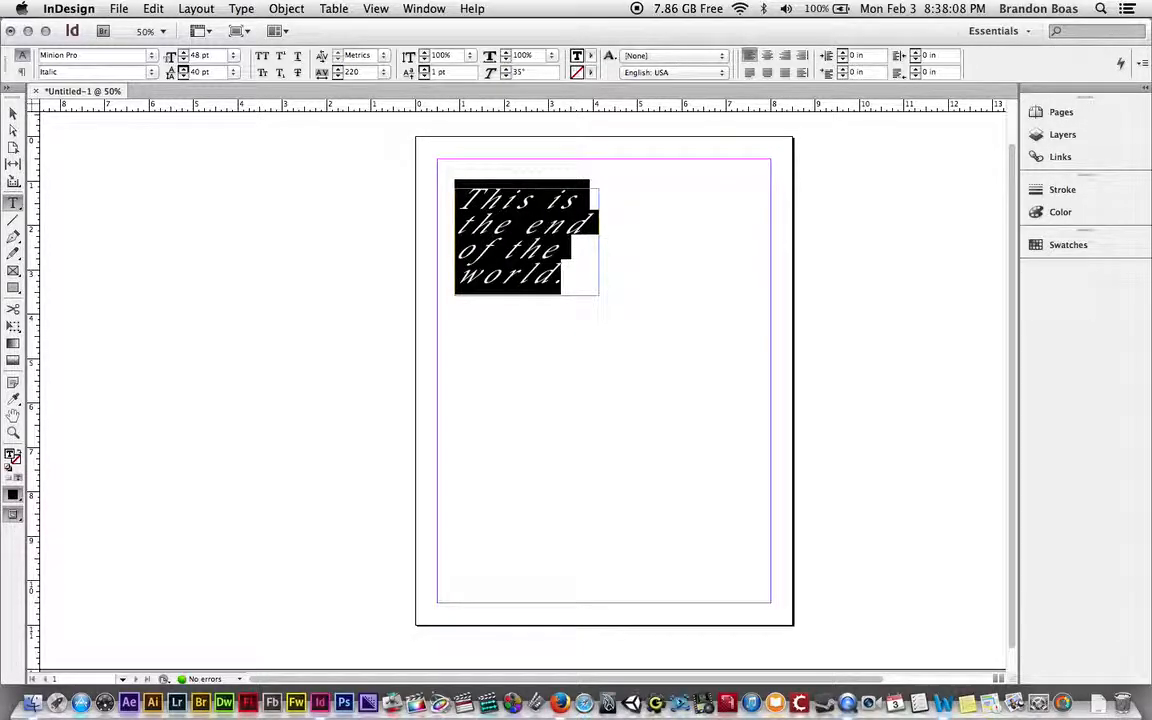
left_click(505, 77)
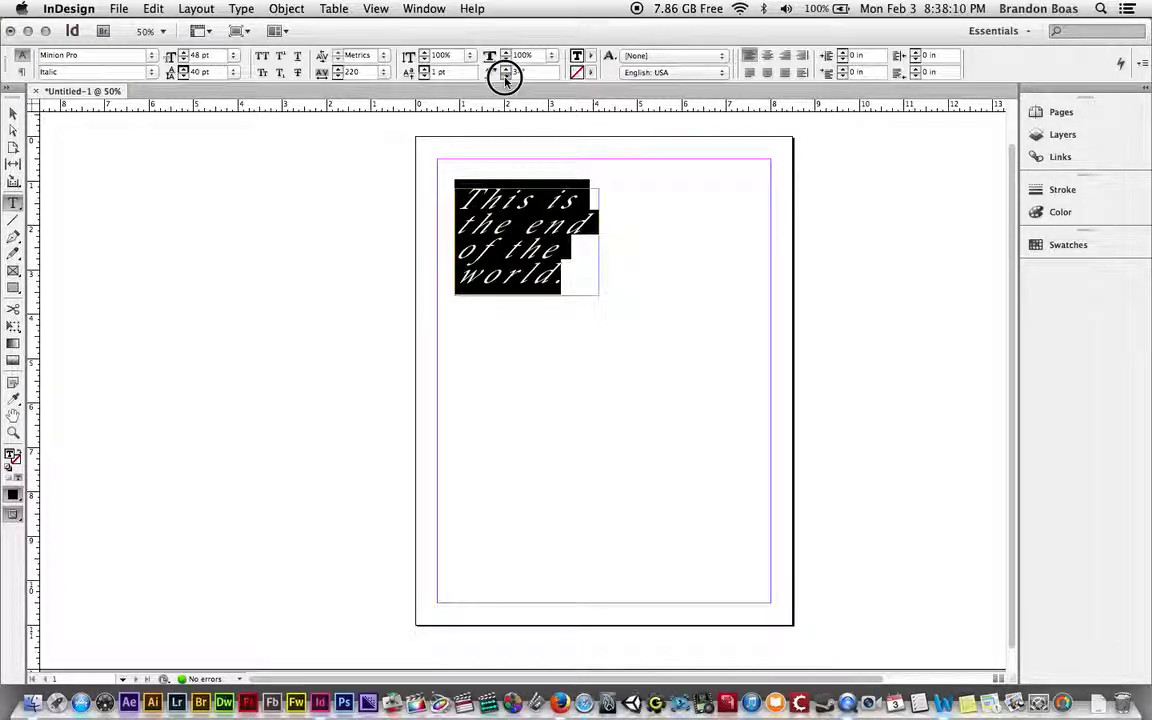
left_click(505, 77)
left_click(505, 77)
left_click(505, 77)
left_click(505, 77)
left_click(505, 77)
left_click(505, 77)
left_click(505, 77)
left_click(505, 77)
left_click(505, 77)
left_click(505, 77)
left_click(505, 77)
left_click(505, 77)
left_click(505, 77)
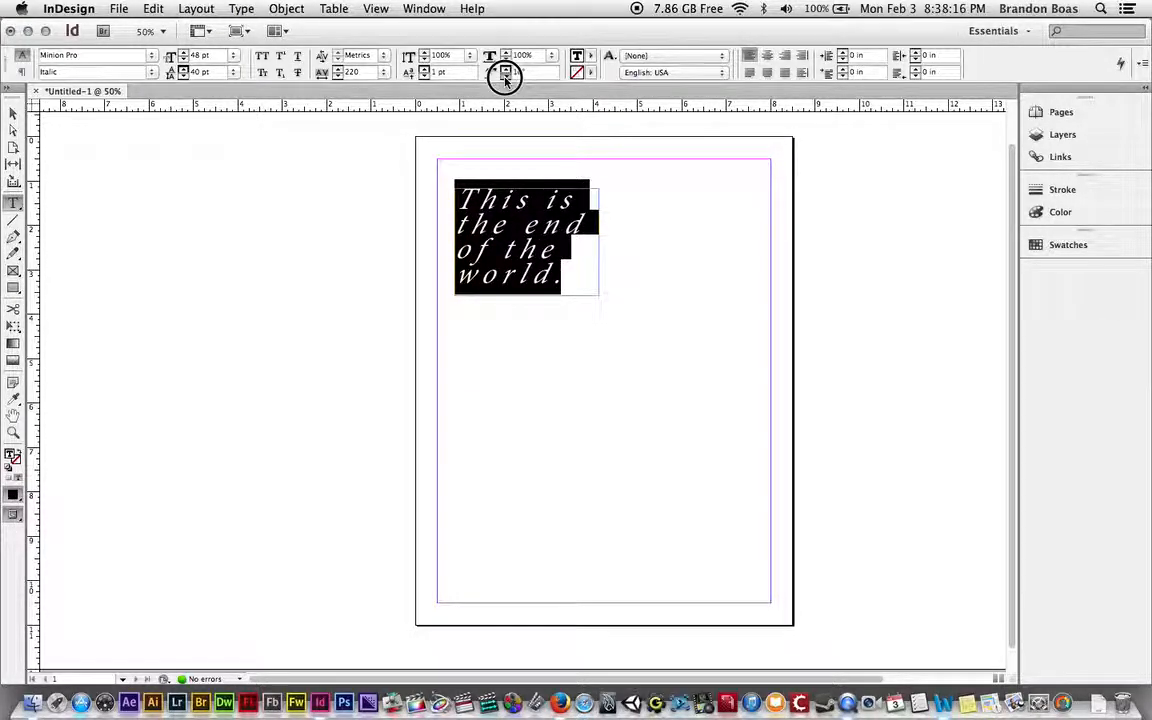
- Apply a red C=15 M=100 Y=100 K=0 stroke to the sentence's text, deselect it, and select the whole sentence again
left_click(590, 76)
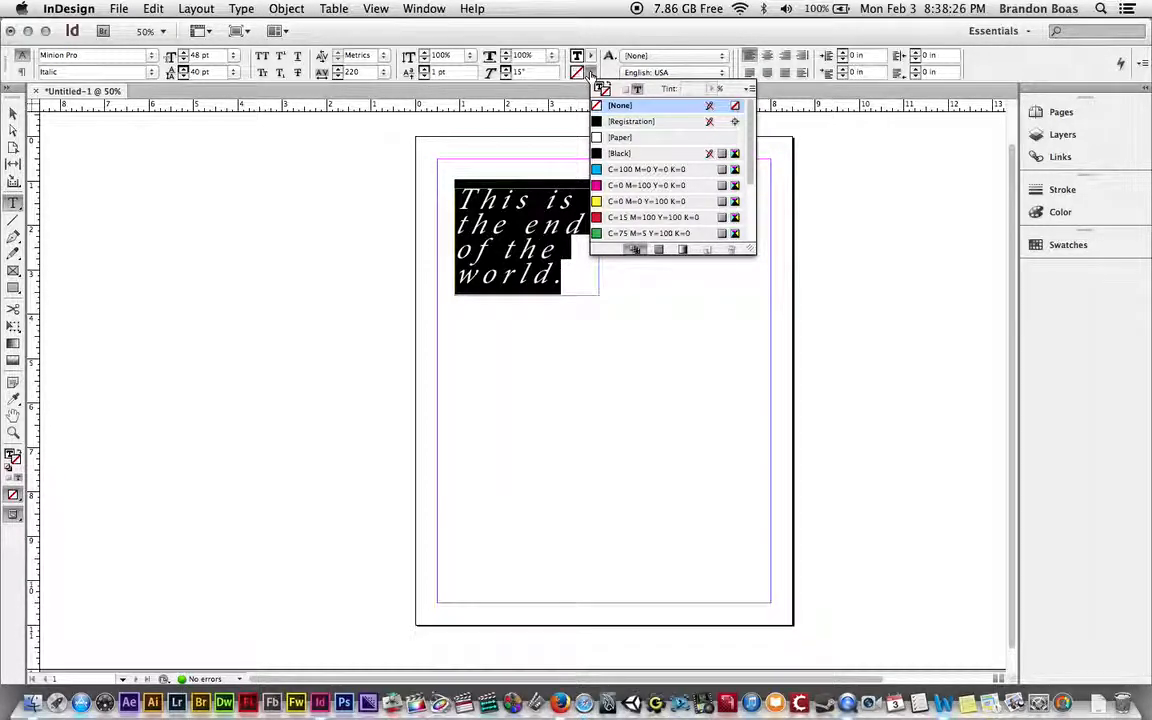
left_click(601, 218)
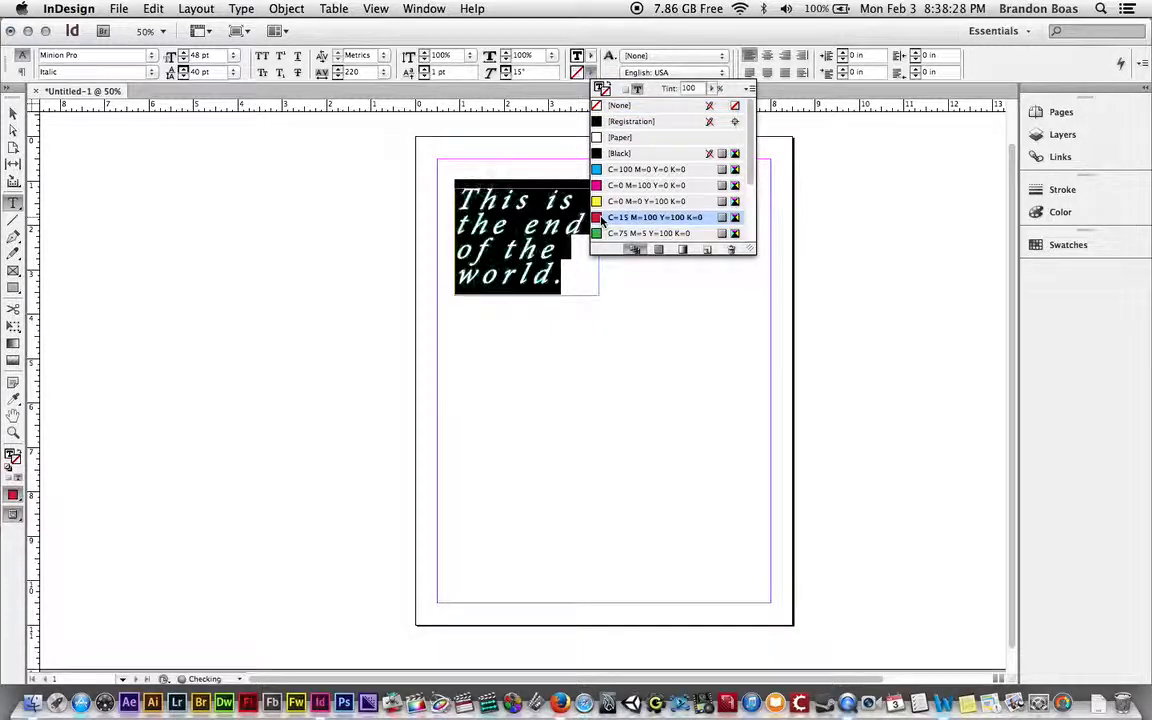
left_click(500, 130)
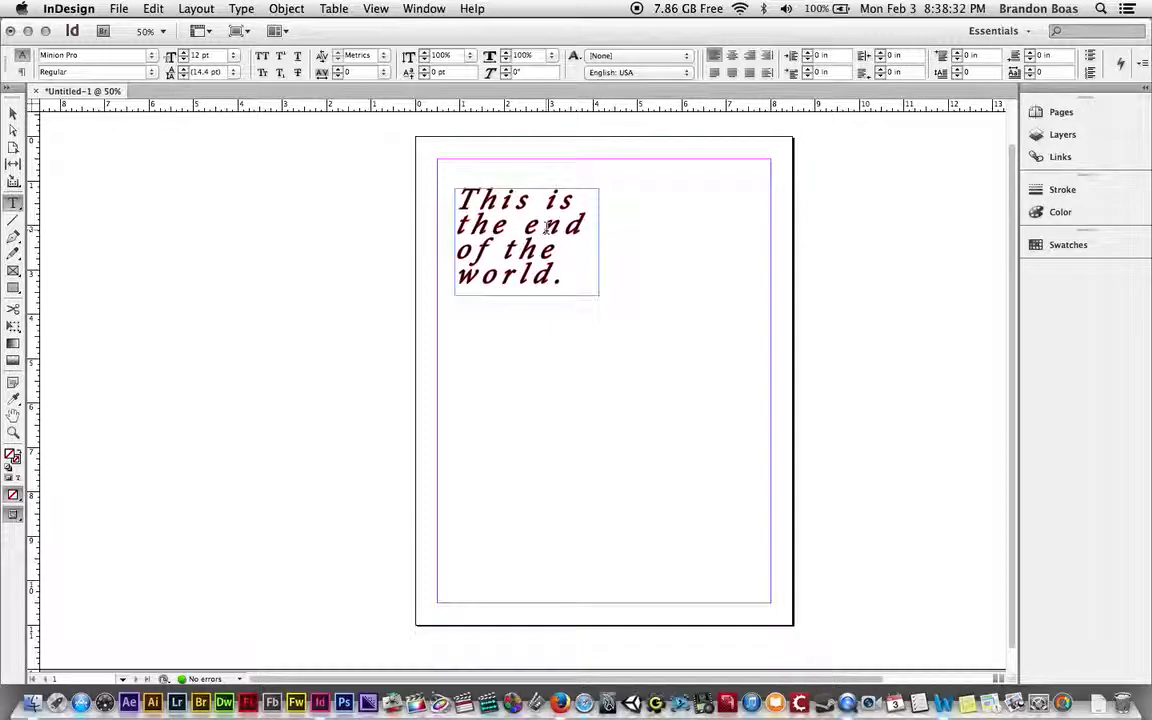
left_click_drag(565, 281, 437, 198)
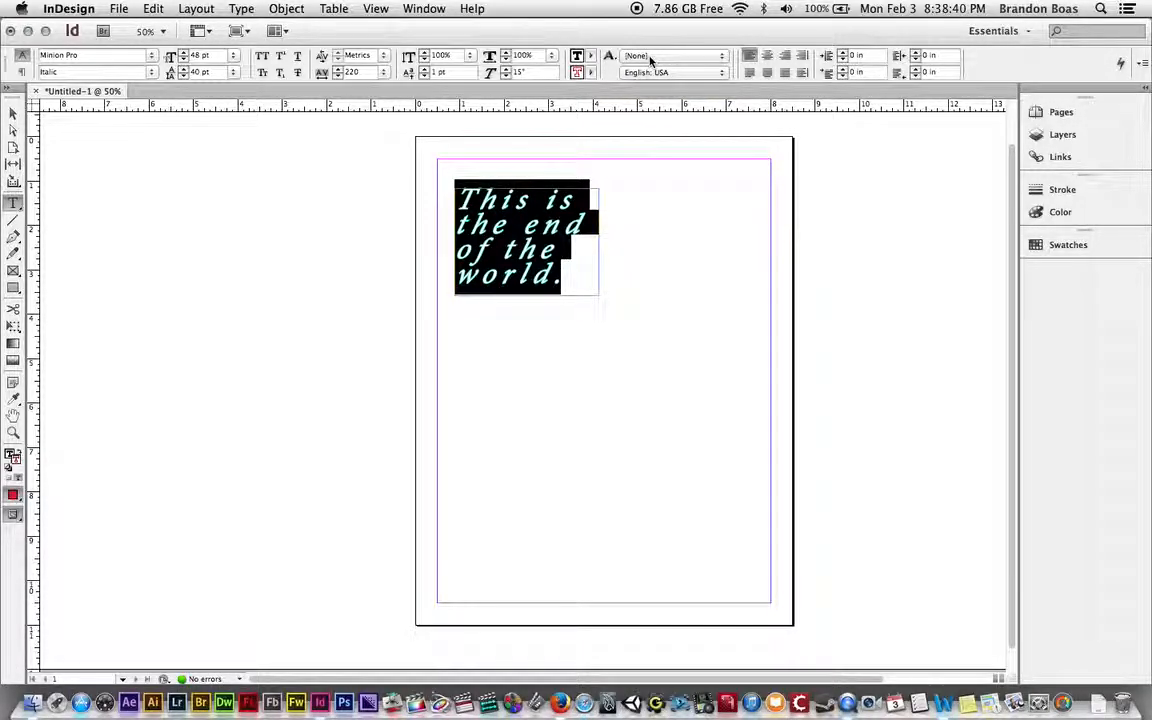
- Try justifying with the last line left, centred and fully justified, plus Align away from spine, and return the sentence to left alignment
left_click(751, 76)
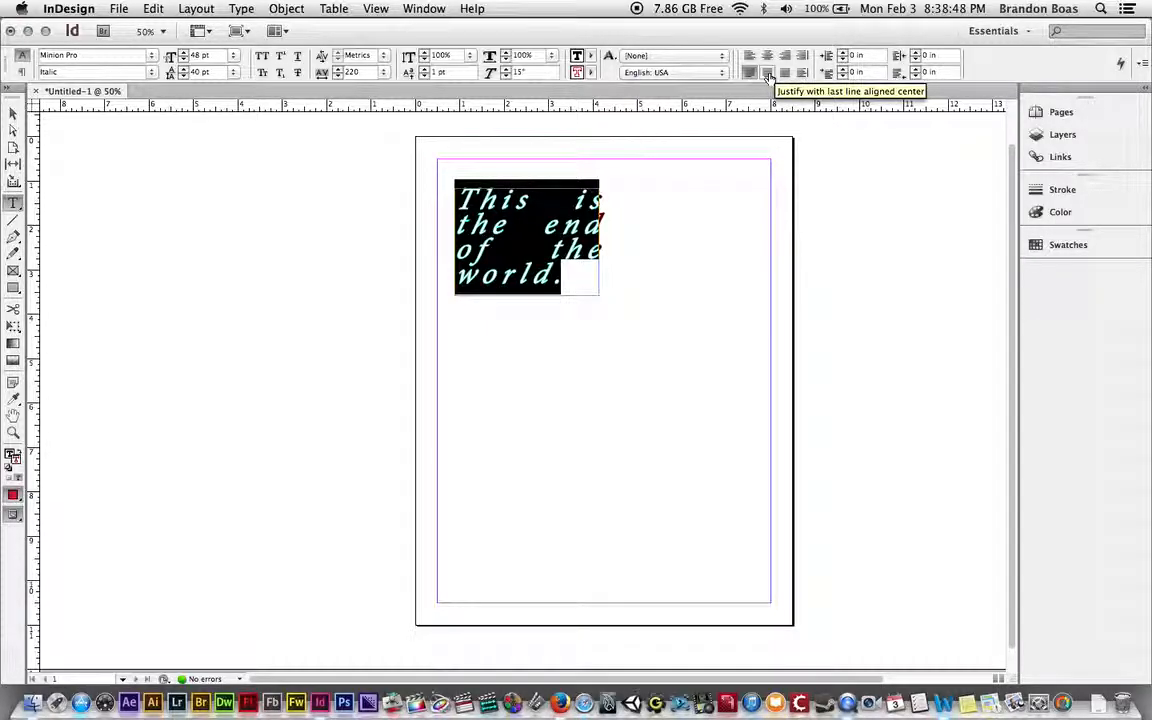
left_click(769, 77)
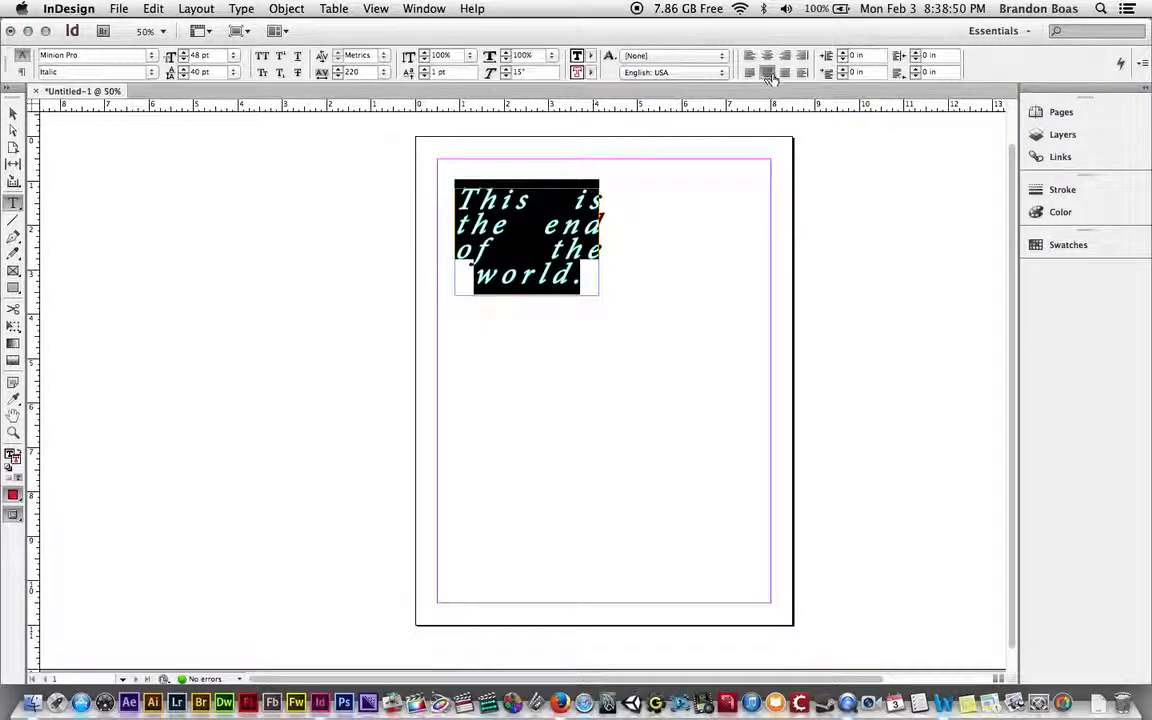
left_click(784, 78)
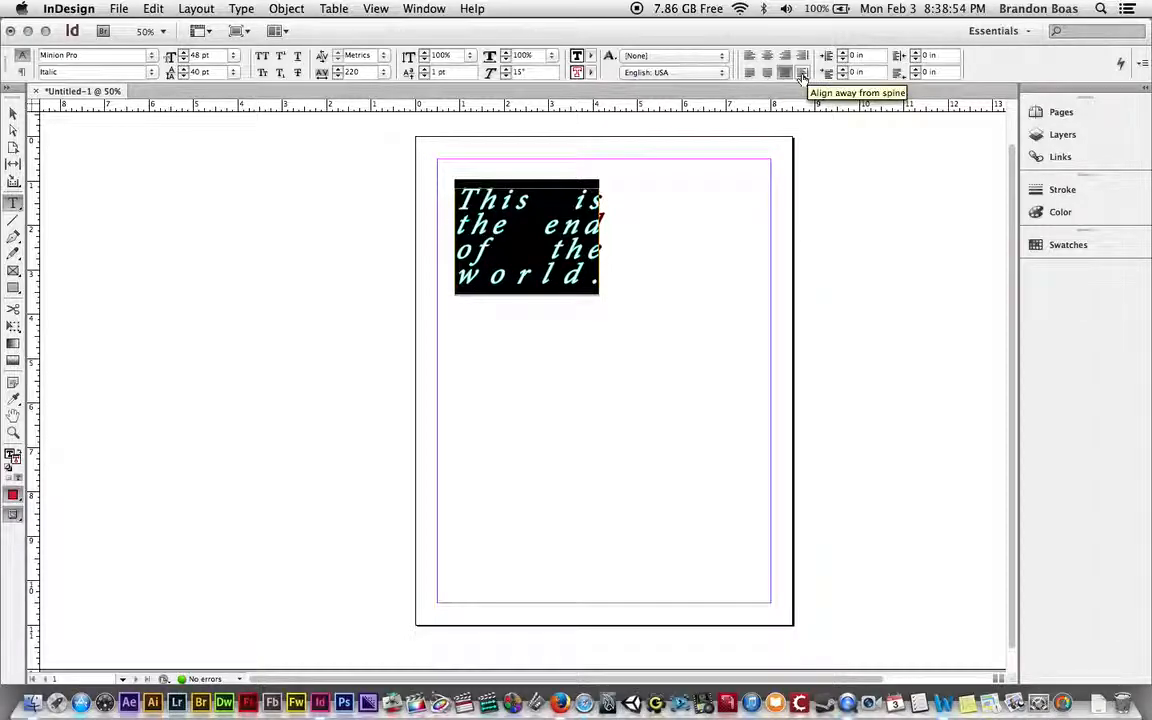
left_click(802, 77)
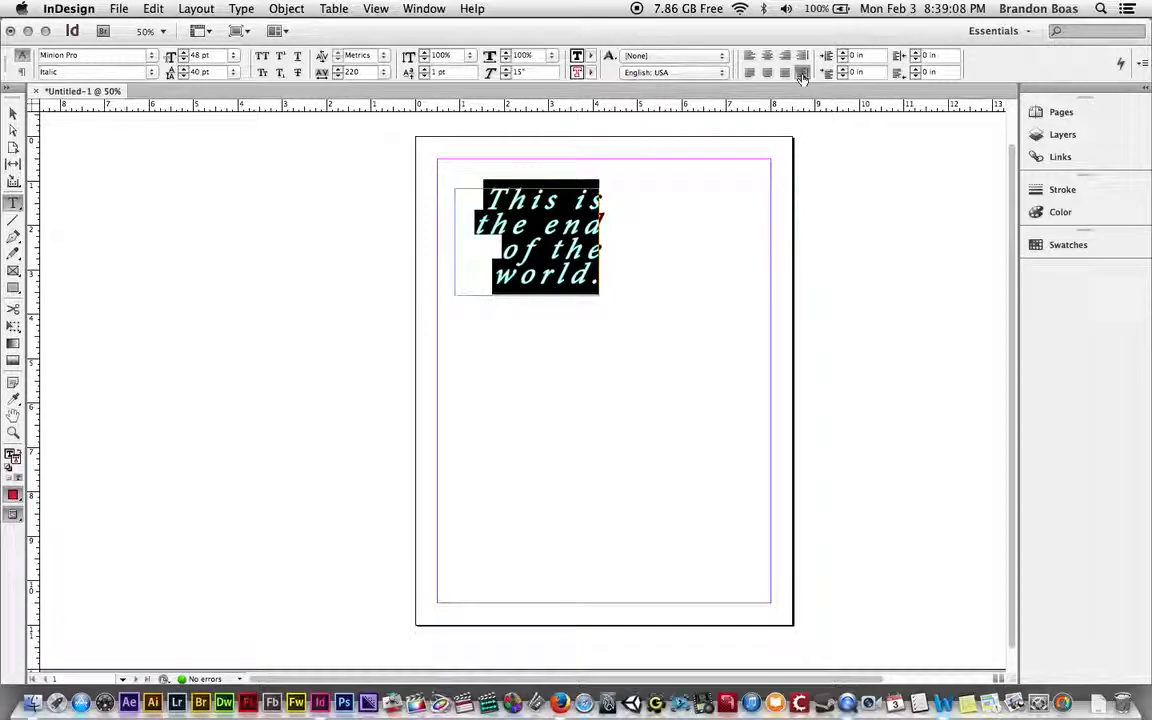
left_click(750, 58)
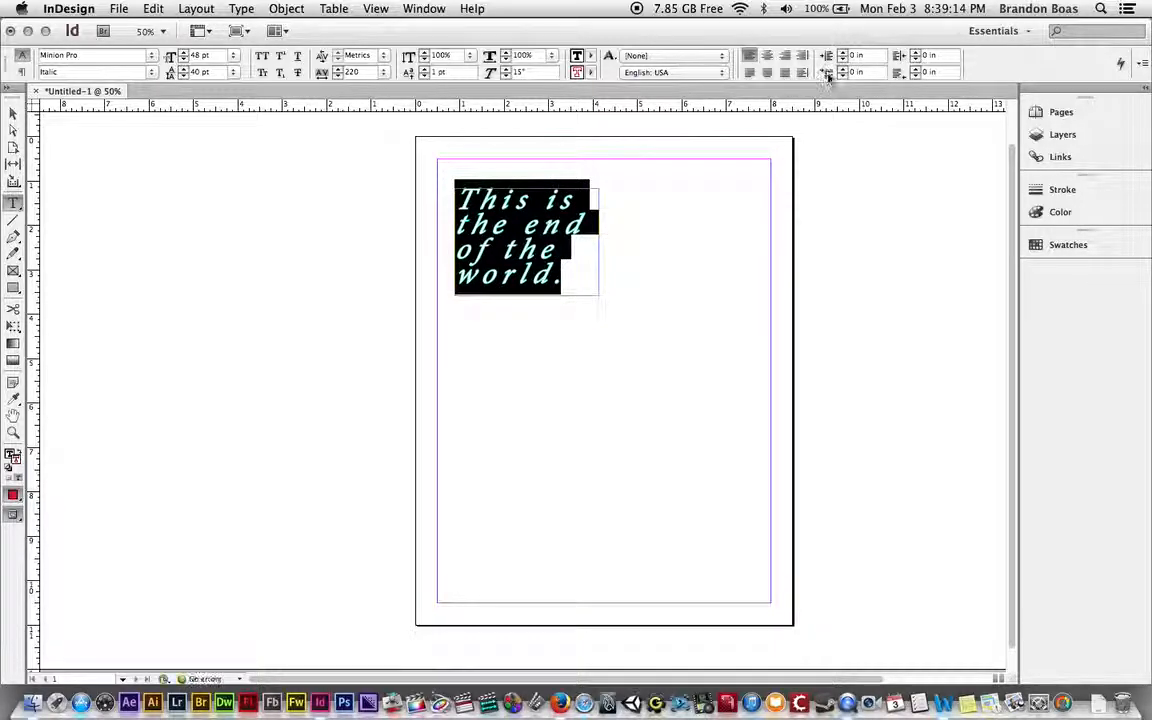
- Set the sentence's first line left indent to 0.625 in
left_click(842, 70)
left_click(842, 70)
left_click(842, 70)
left_click(842, 70)
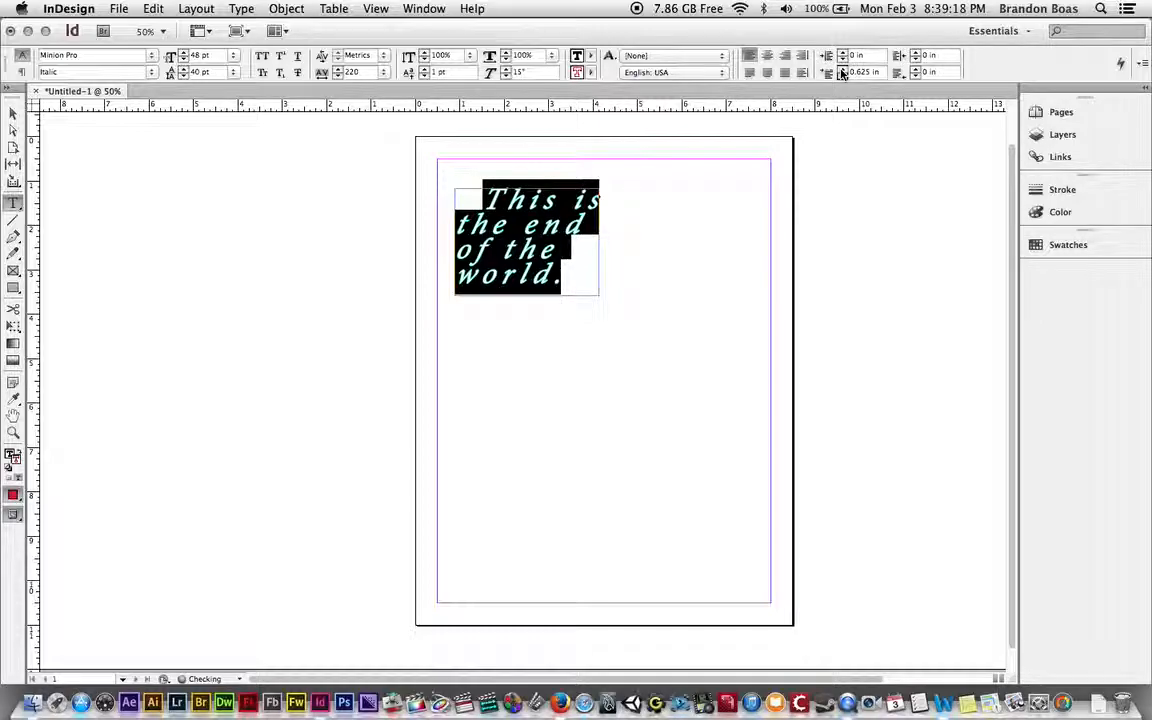
- Right-align the sentence and raise its last line right indent to 0.8125 in after trying 0.1875 in
left_click(915, 69)
left_click(915, 69)
left_click(915, 69)
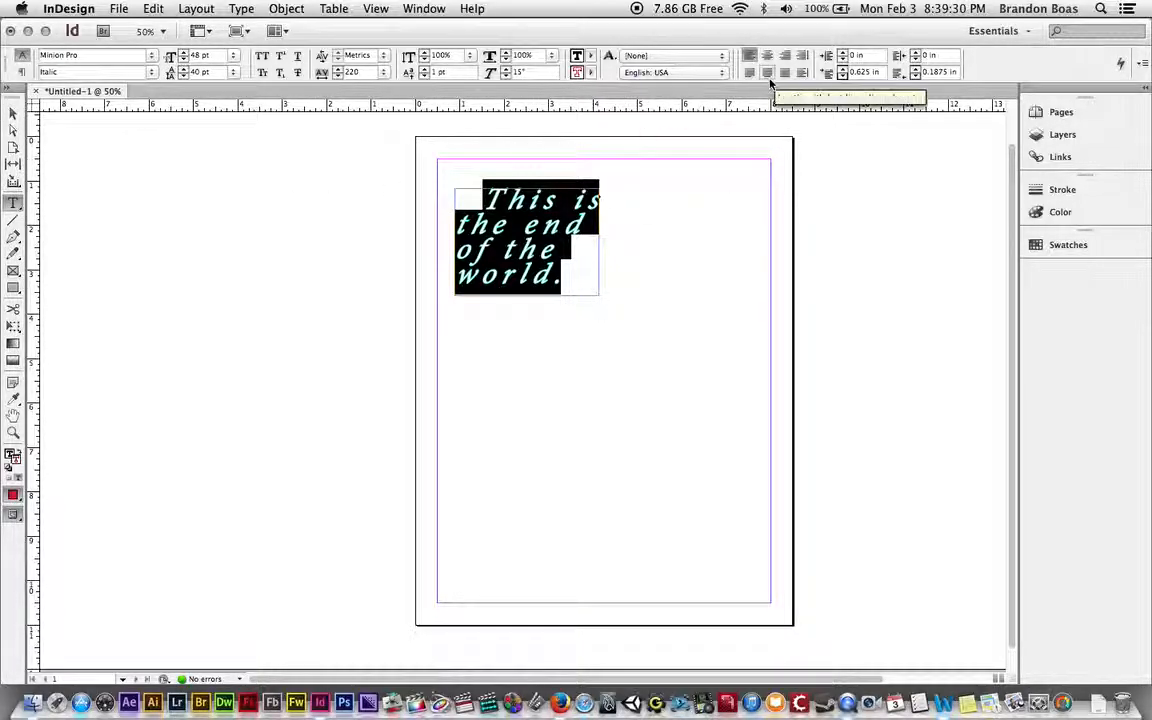
left_click(786, 58)
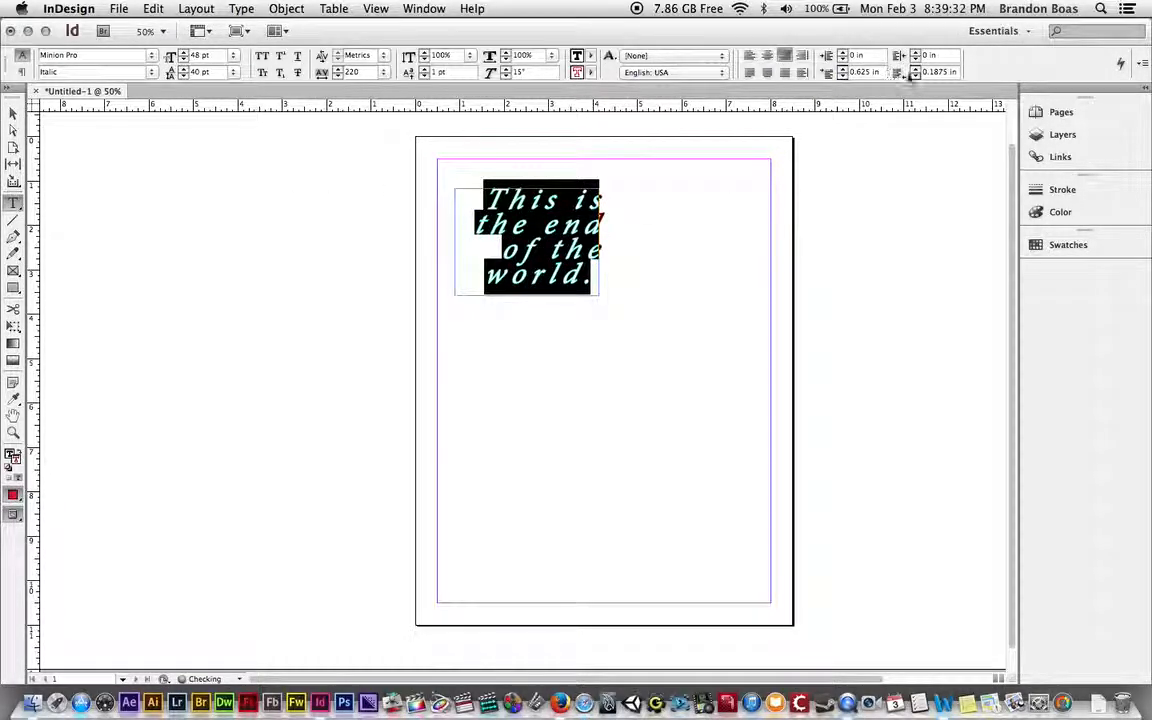
left_click(914, 70)
left_click(914, 70)
left_click(914, 70)
left_click(914, 70)
left_click(914, 70)
left_click(914, 70)
left_click(914, 70)
left_click(914, 70)
left_click(914, 70)
left_click(914, 70)
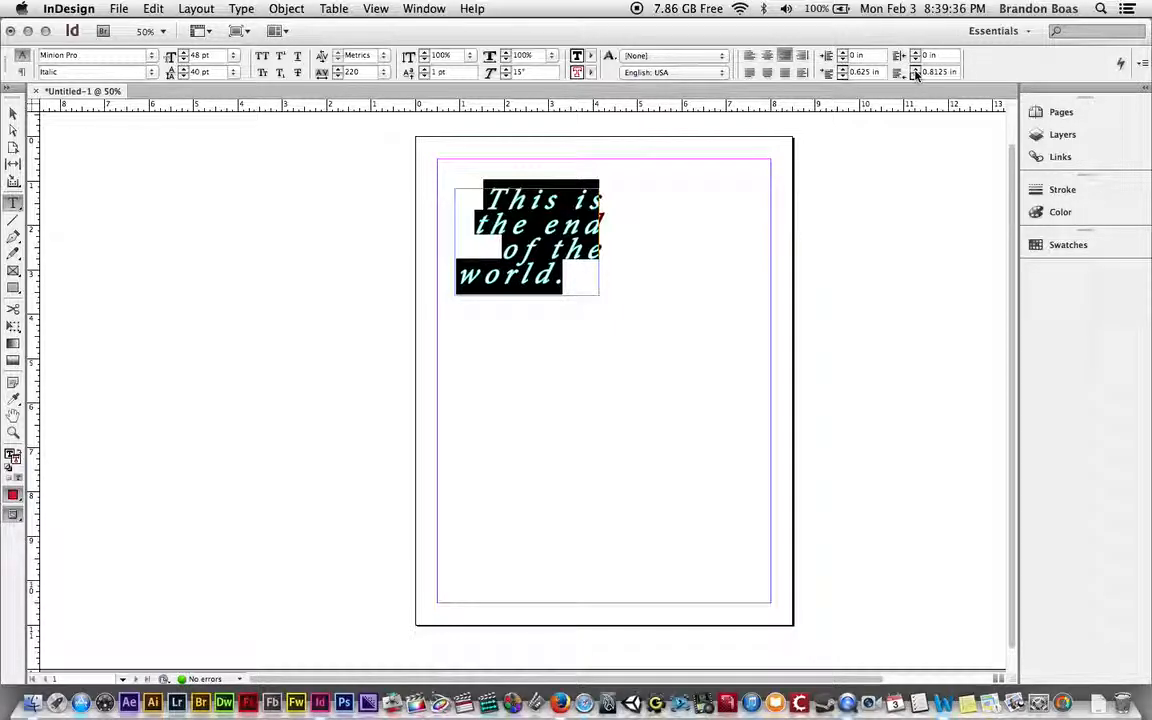